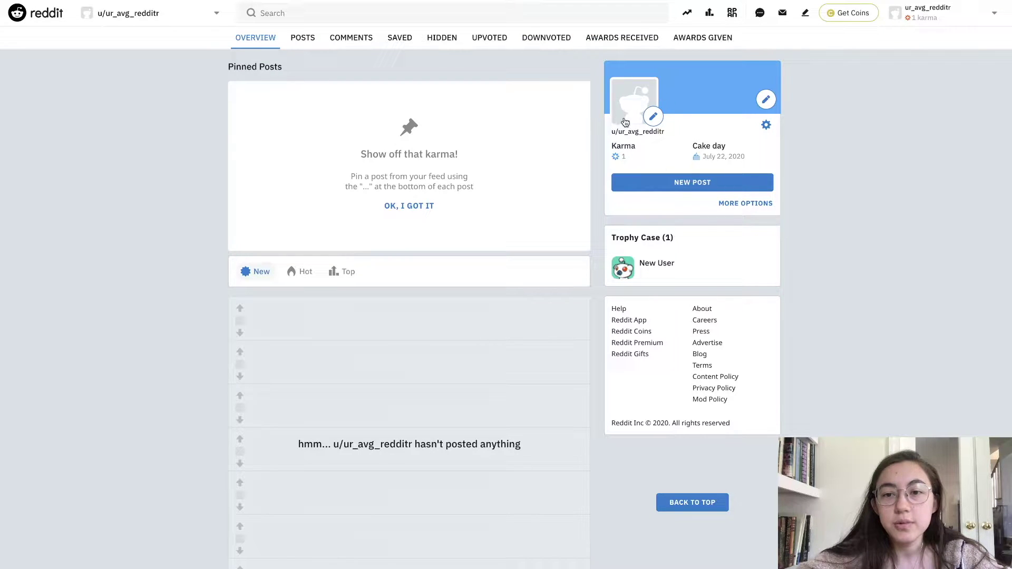
Step: Cancel the Reddit avatar file choice and show the Desktop in a Finder window
{"action": "left_click", "coordinate": [654, 116]}
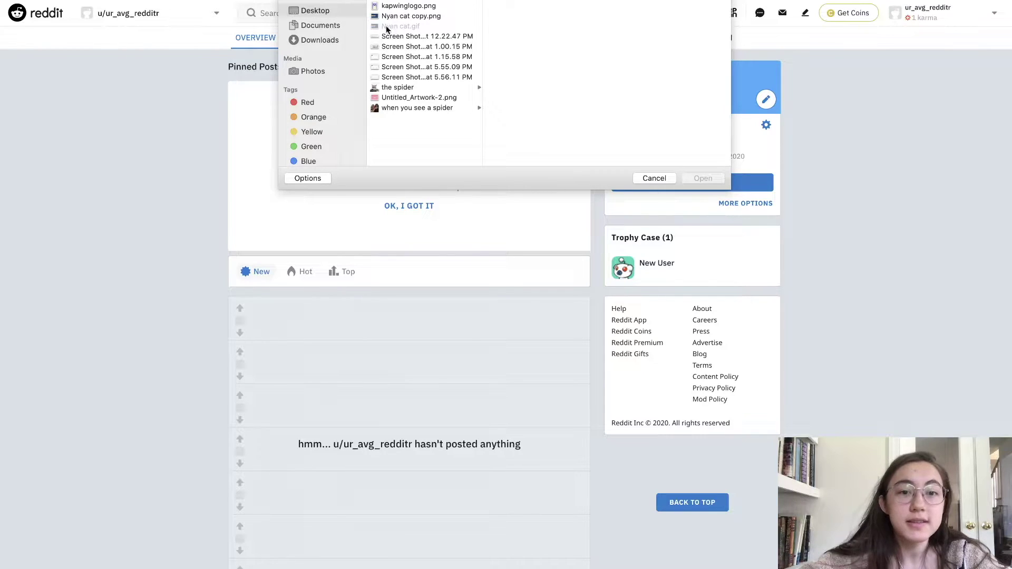
{"action": "left_click", "coordinate": [653, 178]}
{"action": "mouse_move", "coordinate": [377, 566]}
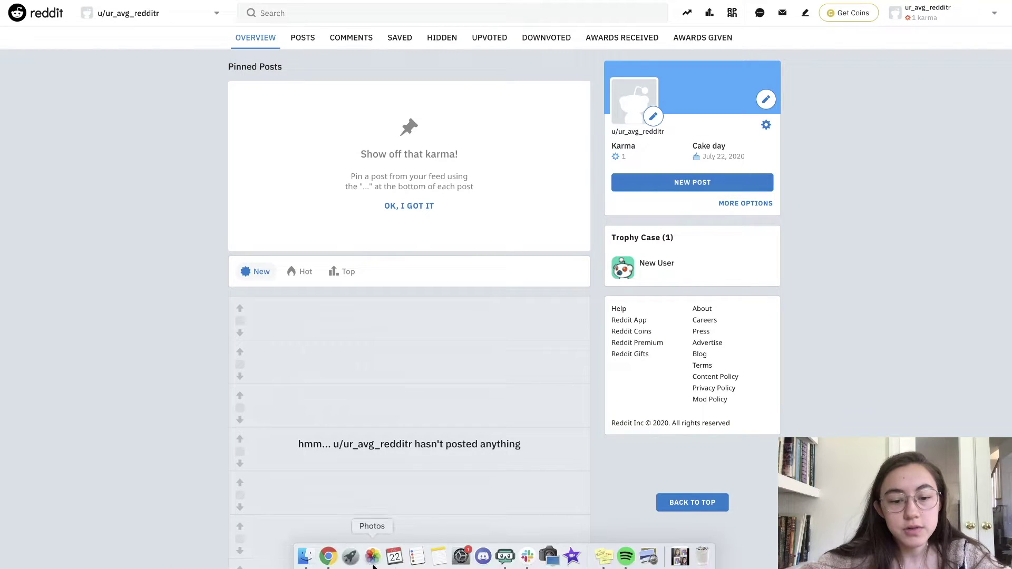
{"action": "left_click", "coordinate": [306, 556]}
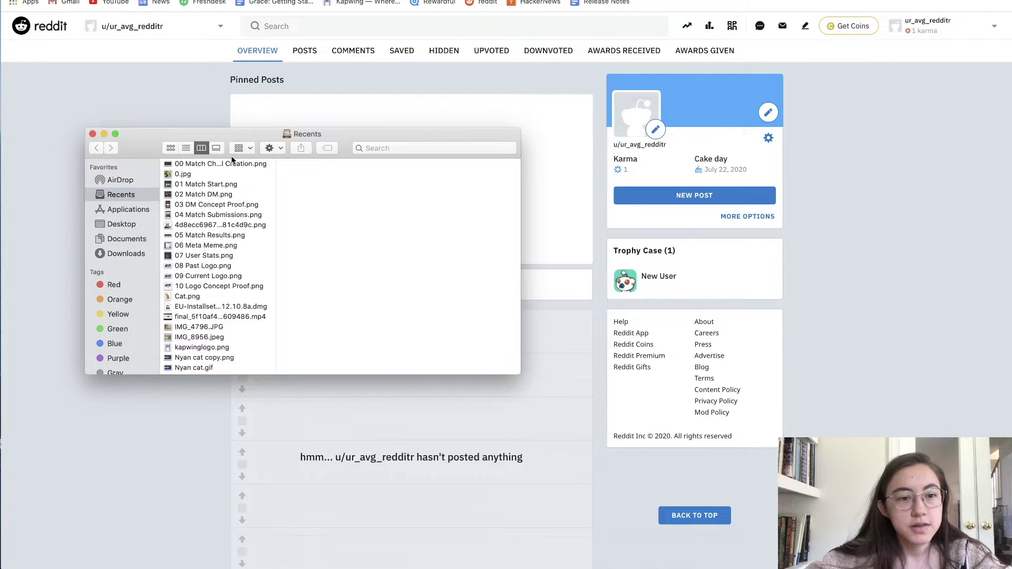
{"action": "left_click", "coordinate": [122, 224]}
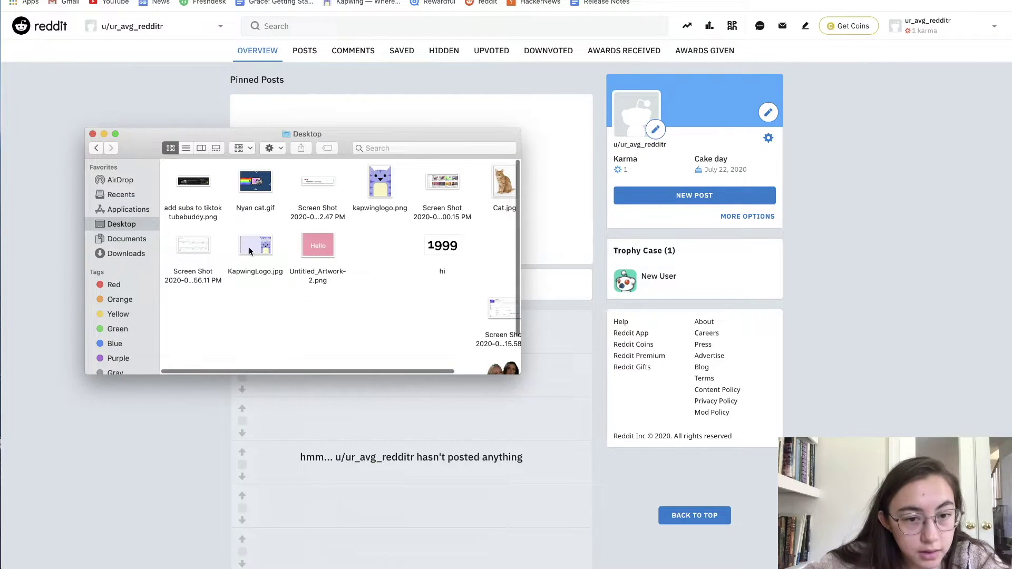
Step: Rename Nyan cat.gif to Nyan cat.png, confirm the .png extension, and close the window
{"action": "left_click", "coordinate": [264, 192]}
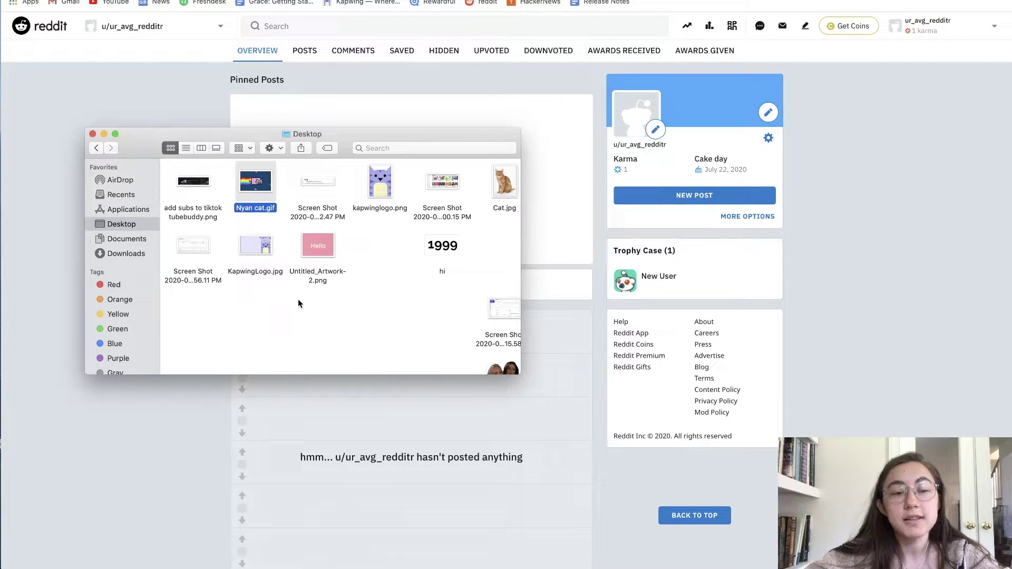
{"action": "key", "text": "Return"}
{"action": "key", "text": "Right"}
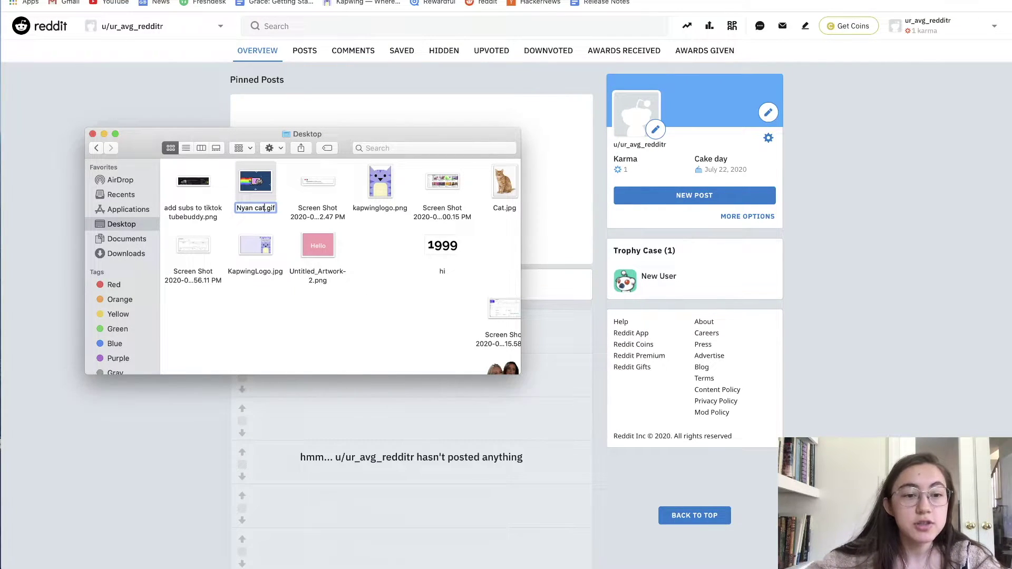
{"action": "key", "text": "BackSpace"}
{"action": "key", "text": "BackSpace"}
{"action": "key", "text": "BackSpace"}
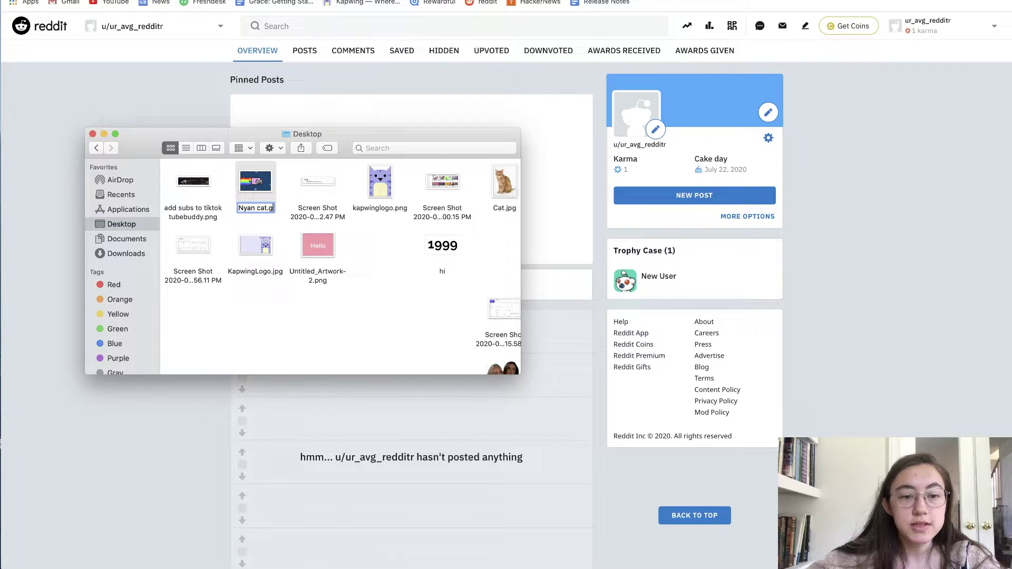
{"action": "type", "text": "png"}
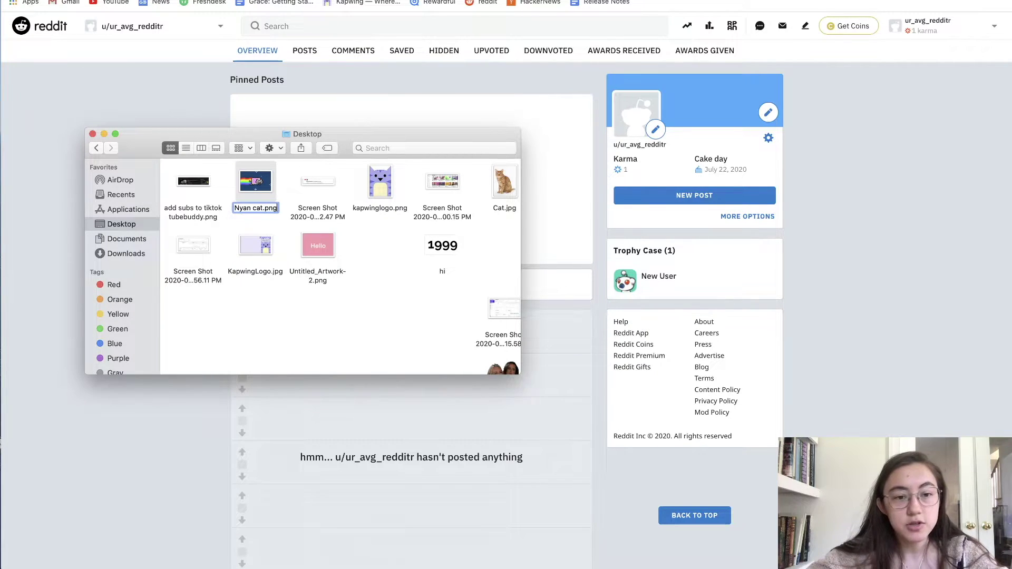
{"action": "key", "text": "Return"}
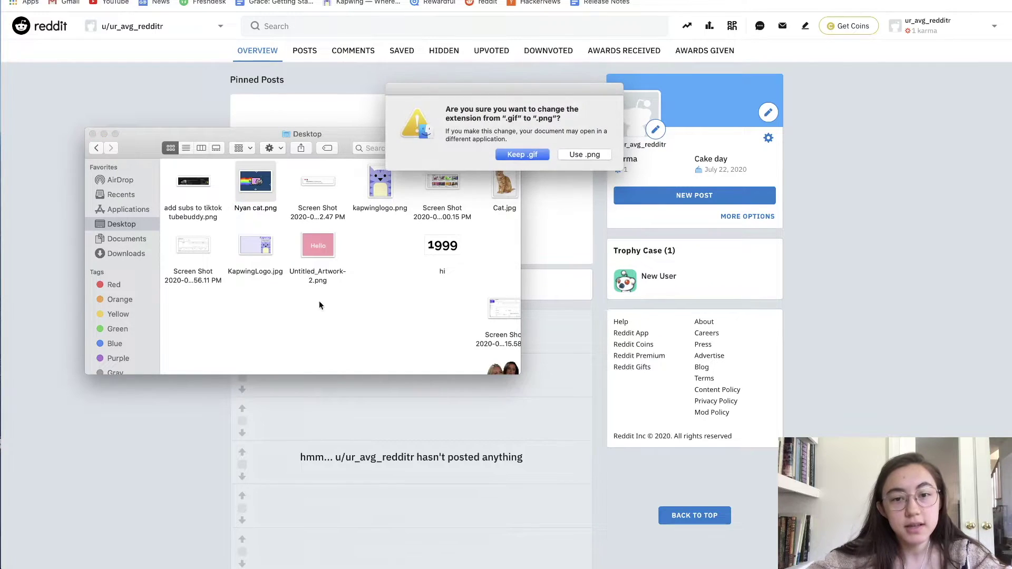
{"action": "left_click", "coordinate": [600, 155]}
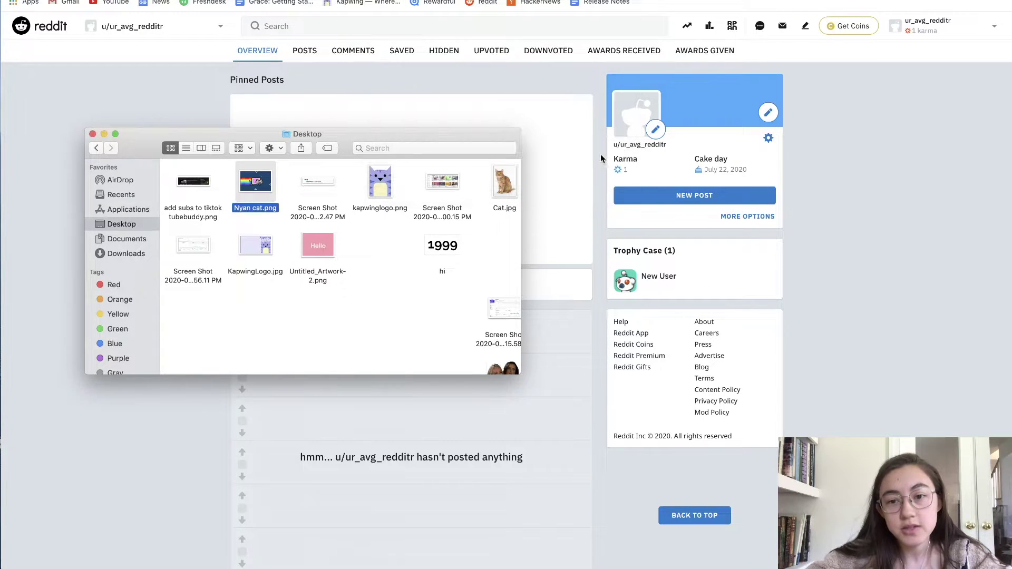
{"action": "left_click", "coordinate": [378, 299]}
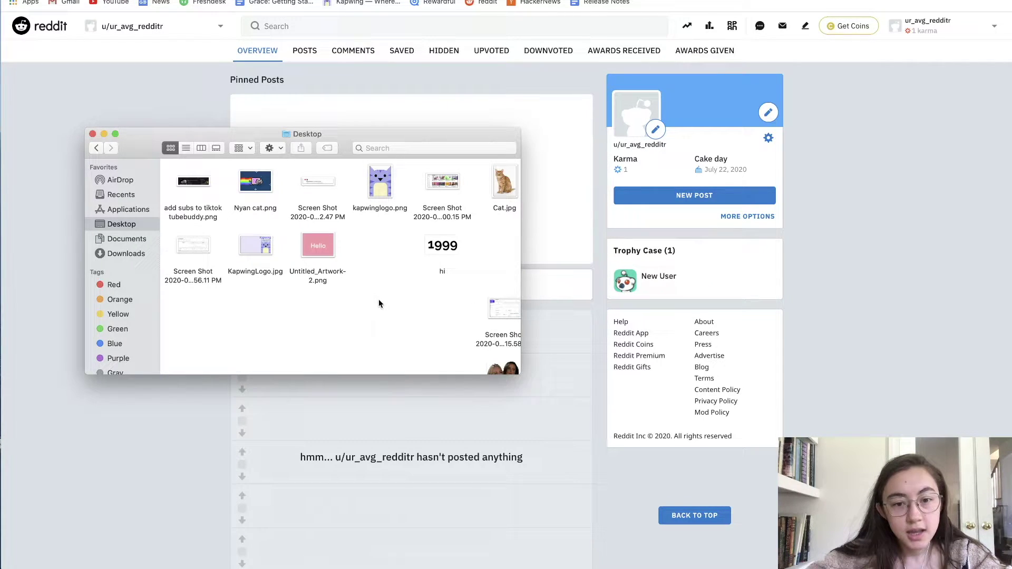
{"action": "left_click", "coordinate": [93, 134]}
Step: Choose Nyan cat.png from the Desktop as the new Reddit profile avatar
{"action": "left_click", "coordinate": [655, 129]}
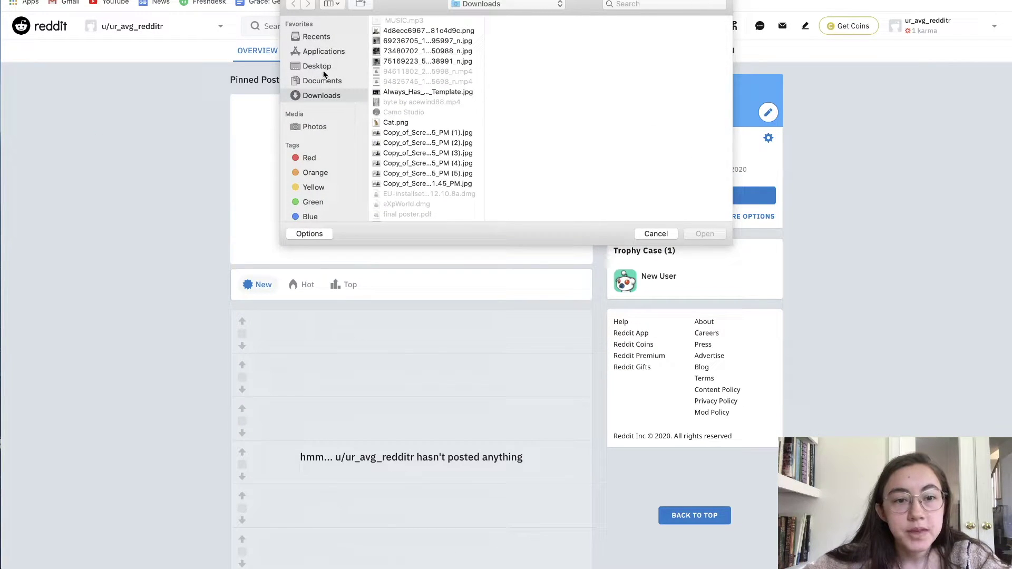
{"action": "left_click", "coordinate": [316, 66]}
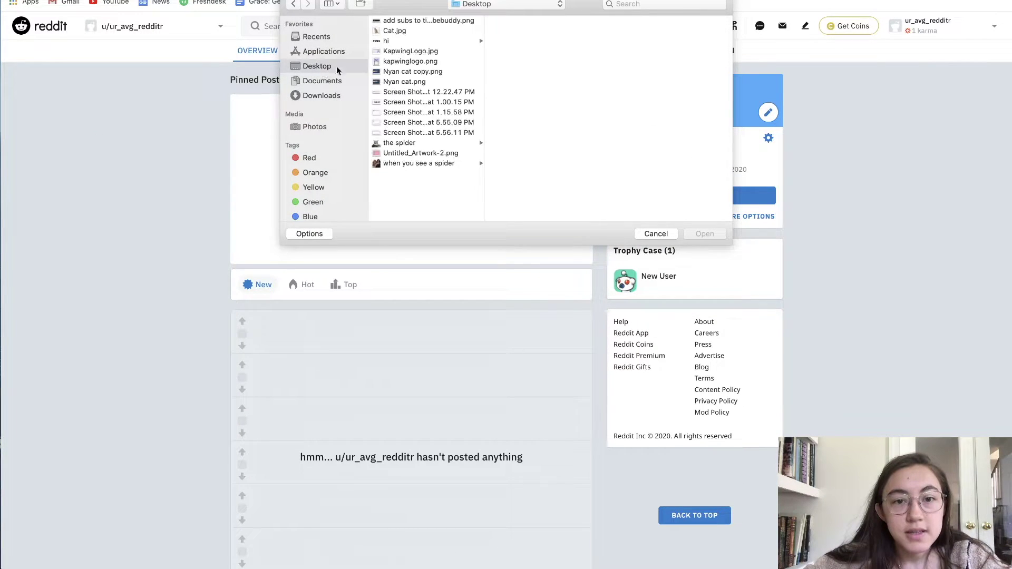
{"action": "left_click", "coordinate": [426, 81]}
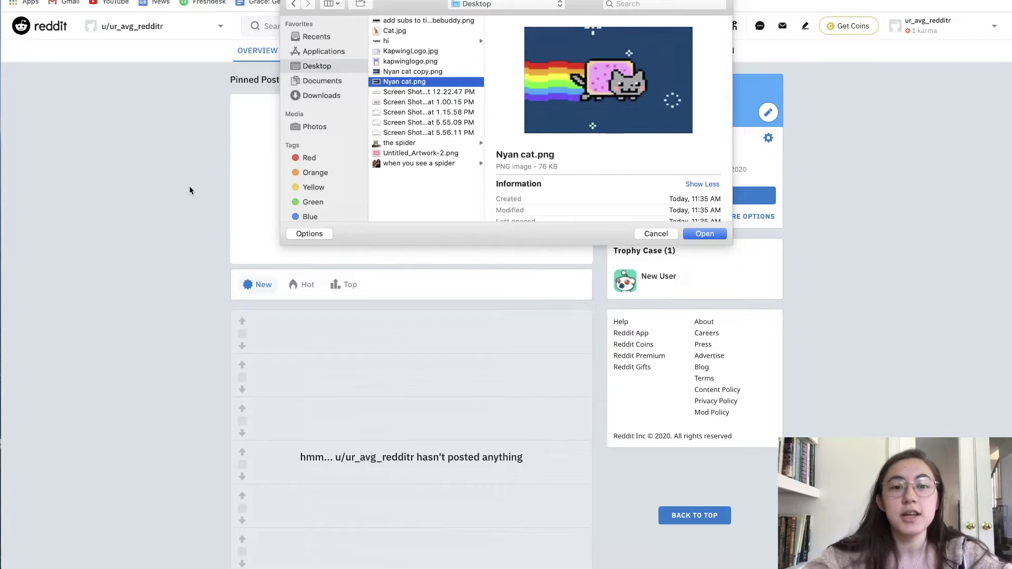
{"action": "key", "text": "Return"}
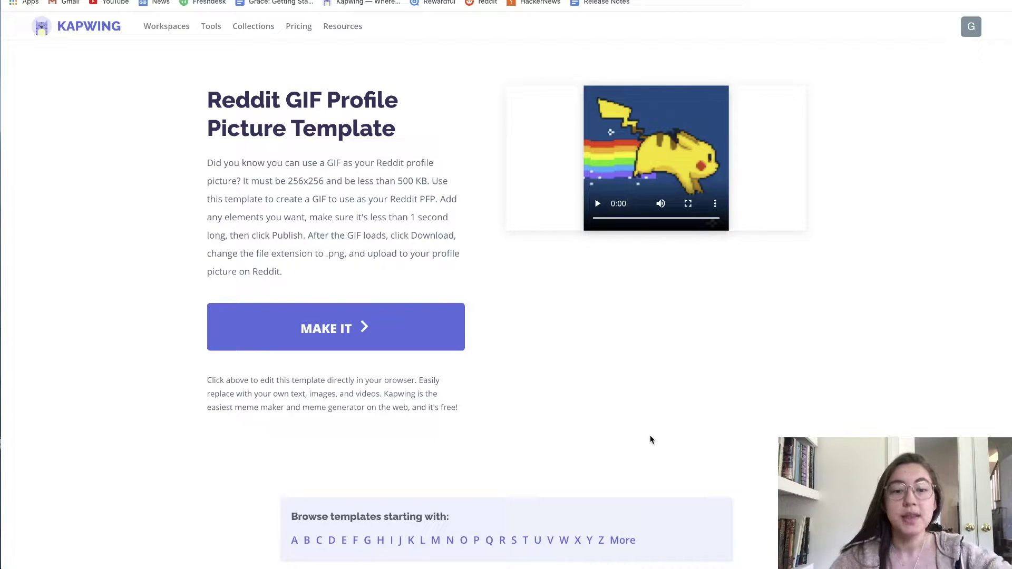
Step: Open the GIF profile template in Kapwing Studio and view its GIF export settings
{"action": "left_click", "coordinate": [377, 328]}
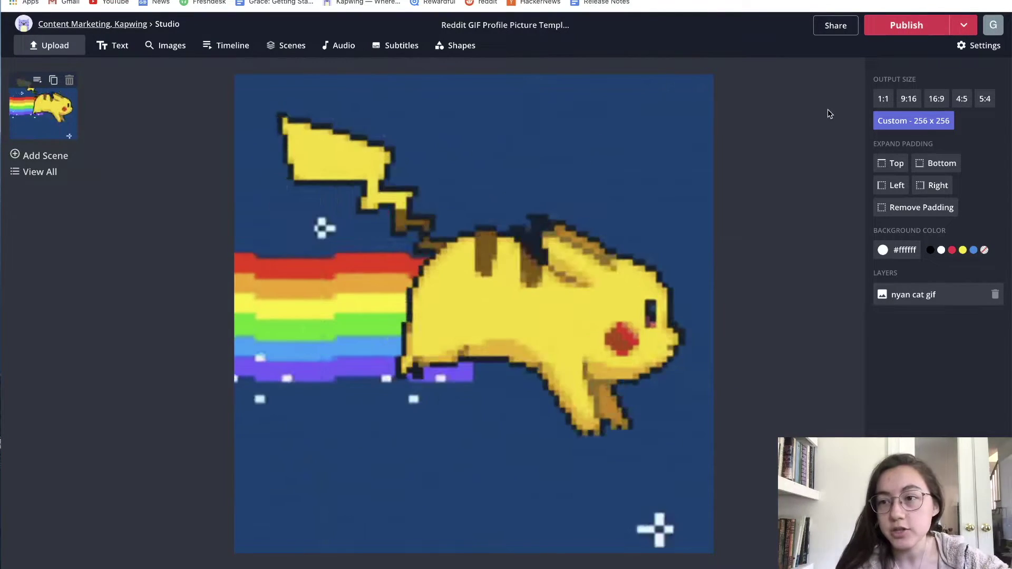
{"action": "left_click", "coordinate": [972, 49]}
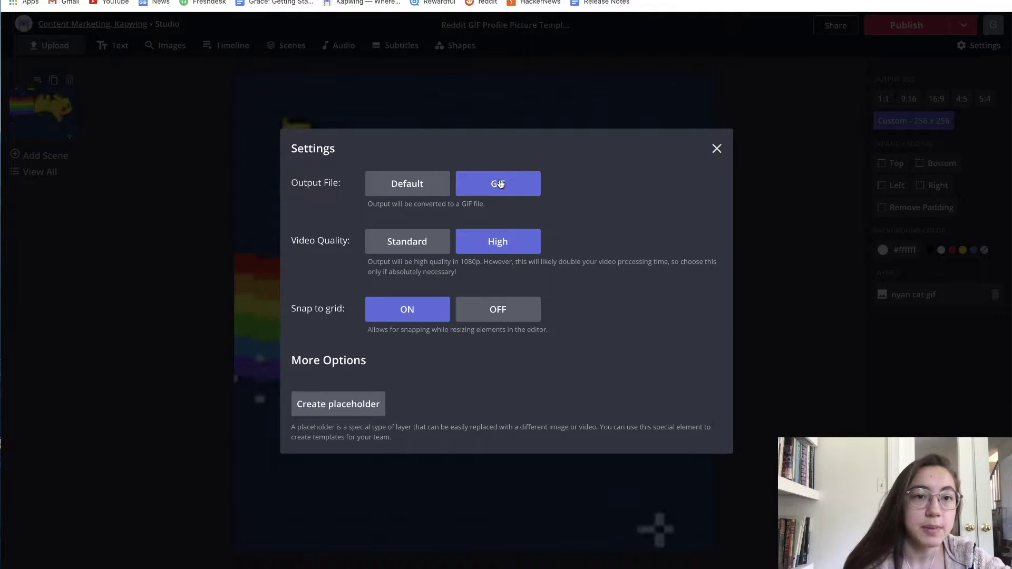
{"action": "left_click", "coordinate": [717, 151]}
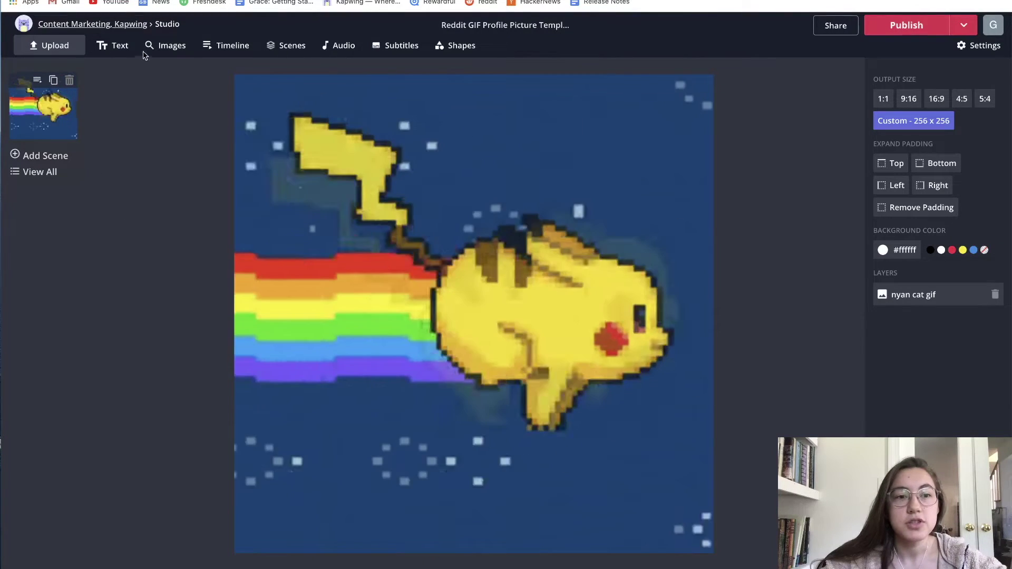
{"action": "left_click", "coordinate": [67, 49]}
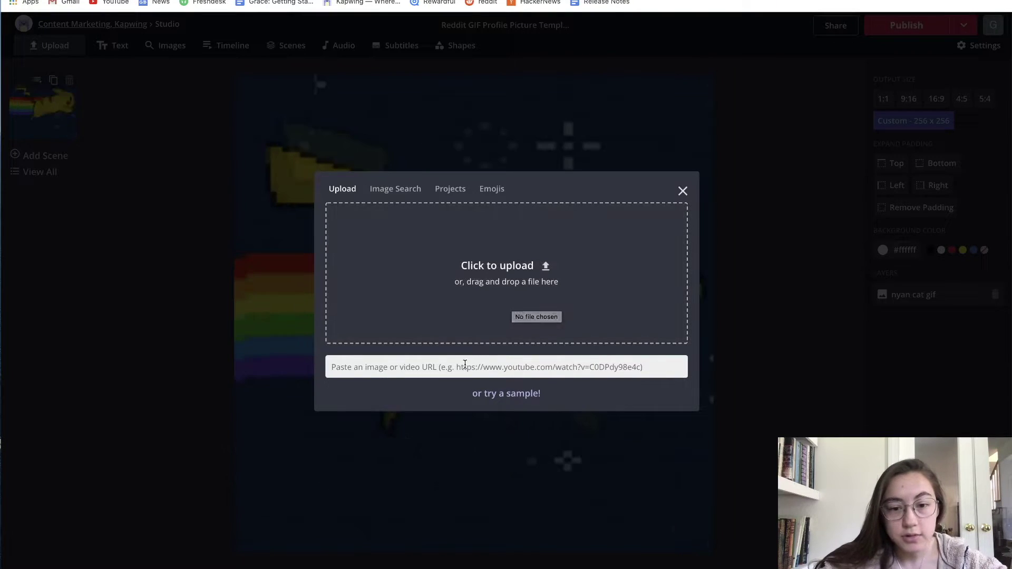
Step: Search images for 'gif' and add the hula-hooping llama GIF to the canvas
{"action": "left_click", "coordinate": [192, 251]}
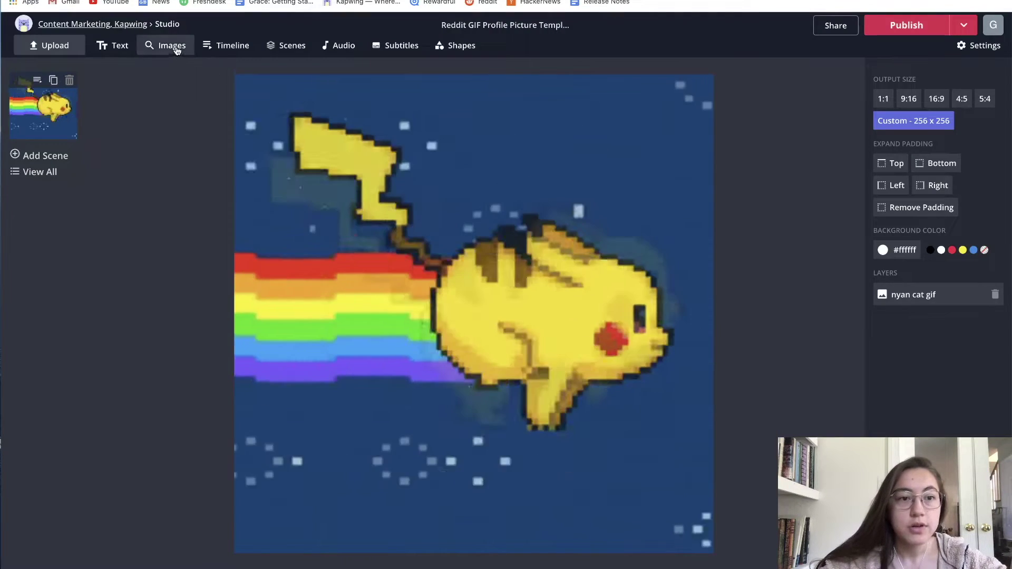
{"action": "left_click", "coordinate": [171, 45]}
{"action": "type", "text": "gif"}
{"action": "key", "text": "Return"}
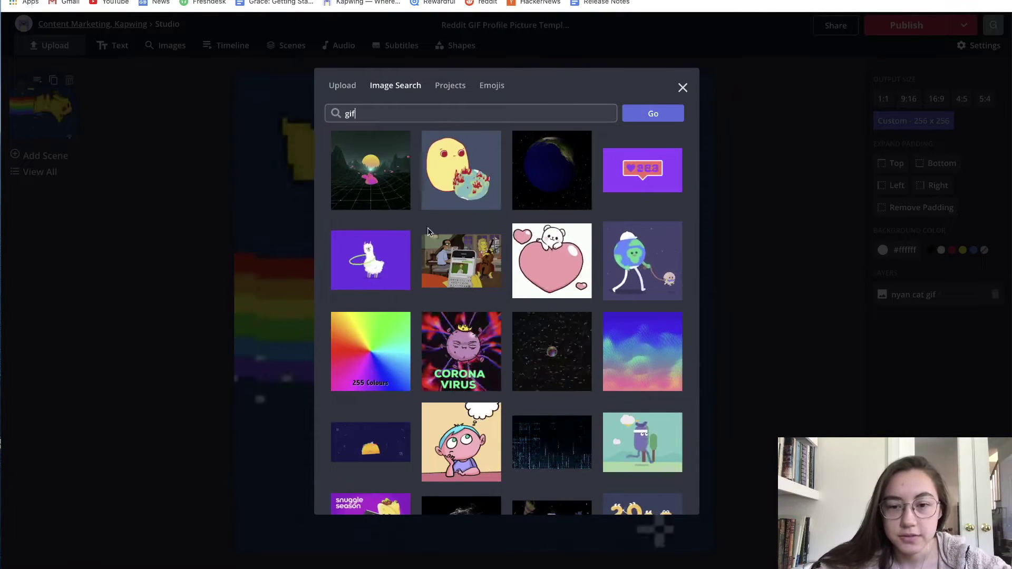
{"action": "left_click", "coordinate": [379, 265]}
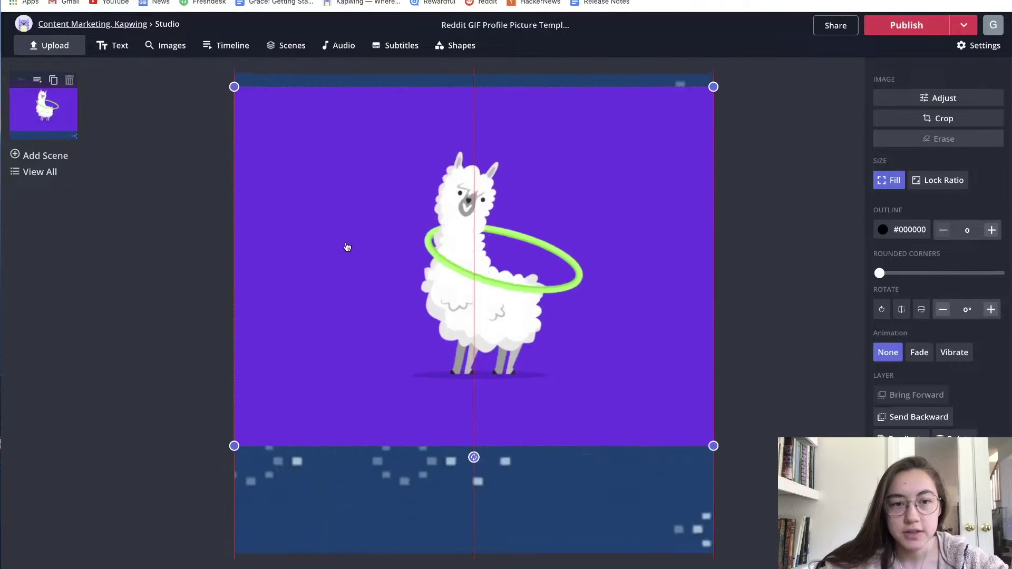
{"action": "left_click", "coordinate": [362, 113]}
Step: Delete the Pikachu background and move the llama GIF up, undoing a stretched resize
{"action": "key", "text": "Delete"}
{"action": "left_click_drag", "start_coordinate": [358, 190], "coordinate": [359, 152]}
{"action": "left_click_drag", "start_coordinate": [713, 434], "coordinate": [713, 548]}
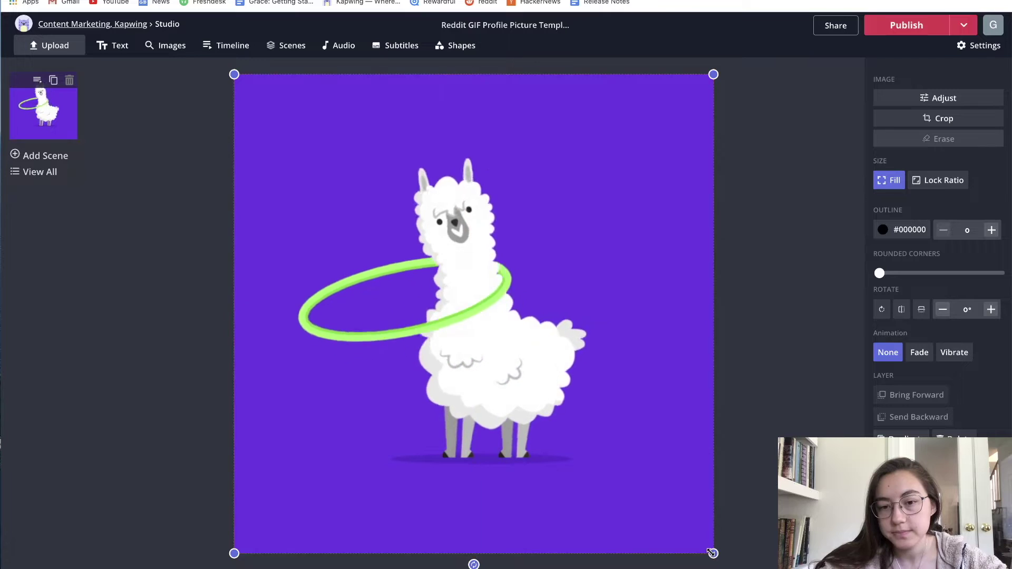
{"action": "key", "text": "Escape"}
{"action": "key", "text": "ctrl+z"}
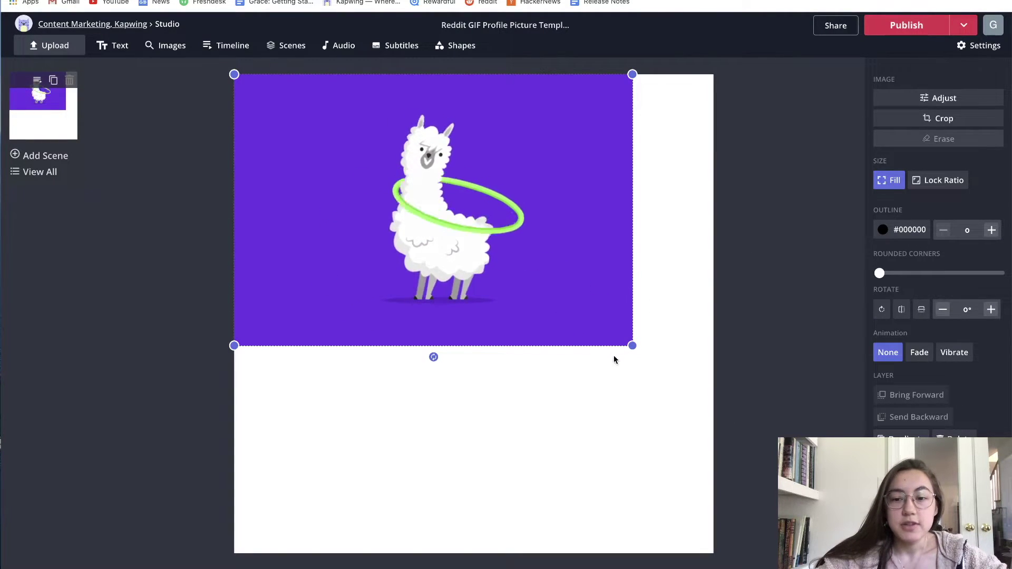
Step: Enlarge and centre the llama with Lock Ratio on, then reload onto a blank canvas
{"action": "left_click_drag", "start_coordinate": [633, 344], "coordinate": [600, 314]}
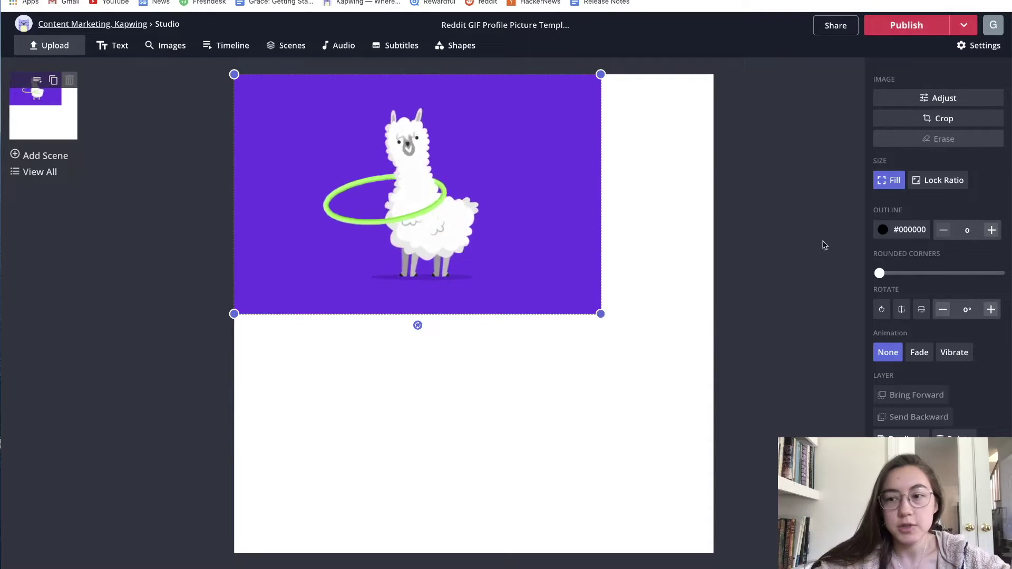
{"action": "left_click", "coordinate": [941, 181]}
{"action": "left_click_drag", "start_coordinate": [553, 314], "coordinate": [867, 551]}
{"action": "left_click_drag", "start_coordinate": [587, 474], "coordinate": [515, 469]}
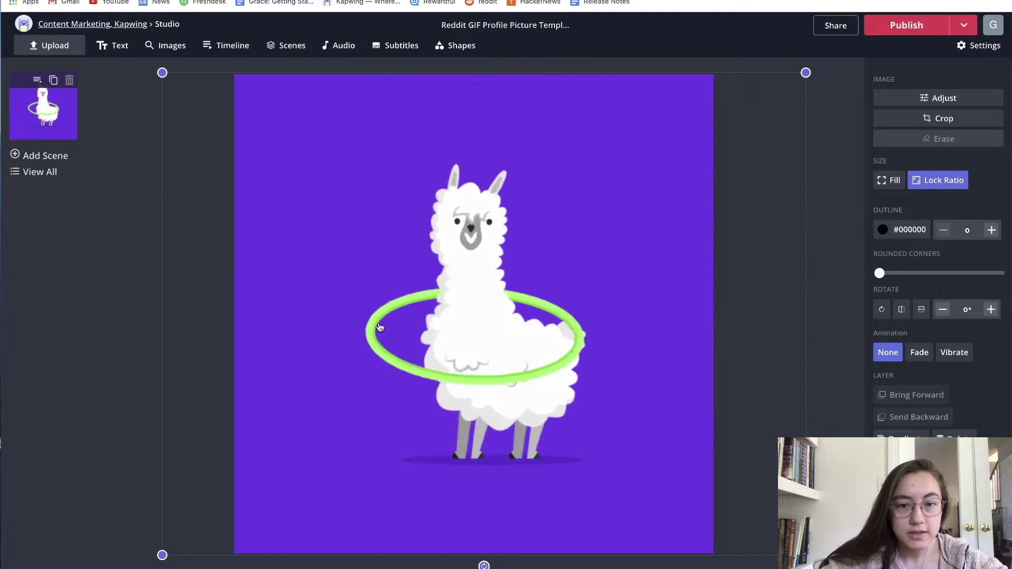
{"action": "key", "text": "super+r"}
{"action": "left_click", "coordinate": [358, 321]}
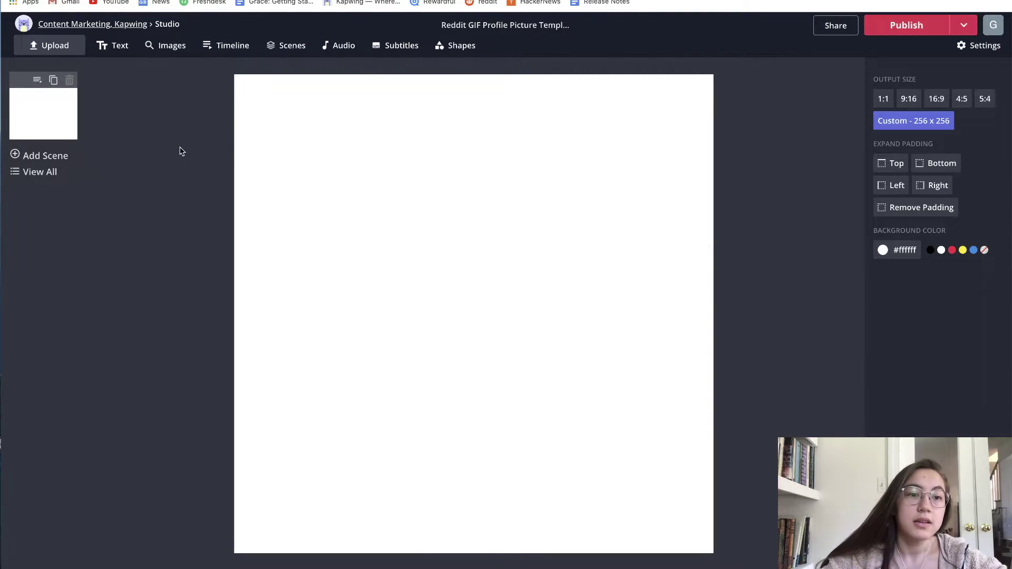
Step: Open the Upload media window on the blank 256 × 256 canvas
{"action": "left_click", "coordinate": [66, 50]}
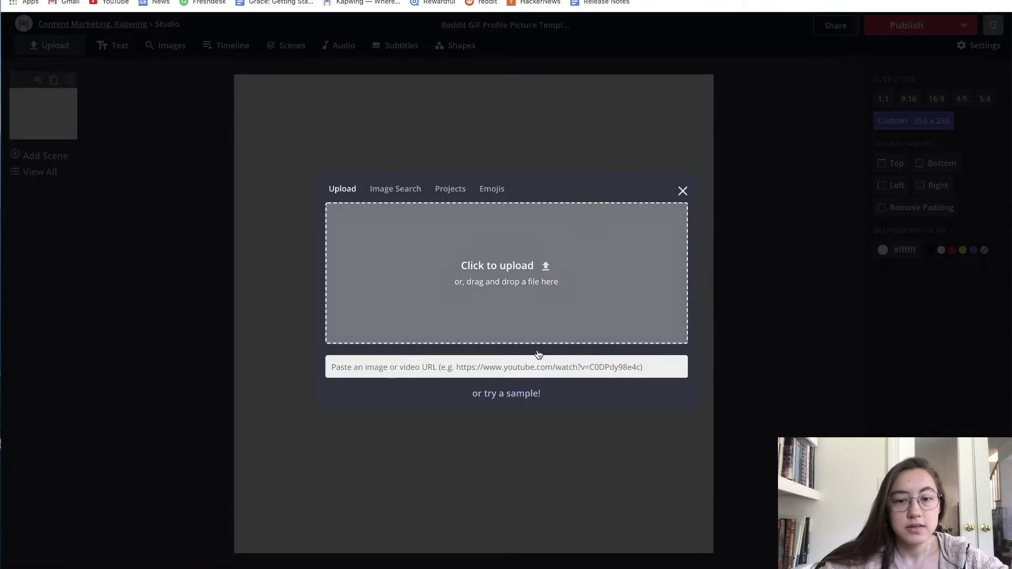
Step: Paste the Young to Old Animation YouTube link into the Upload dialog's URL field
{"action": "left_click", "coordinate": [531, 364]}
{"action": "key", "text": "super+v"}
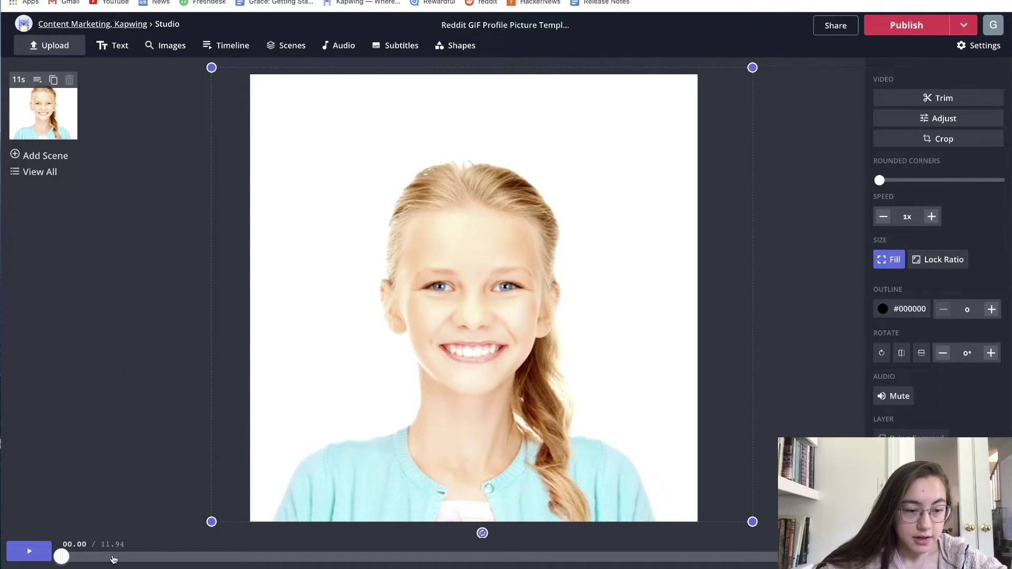
{"action": "left_click", "coordinate": [134, 488]}
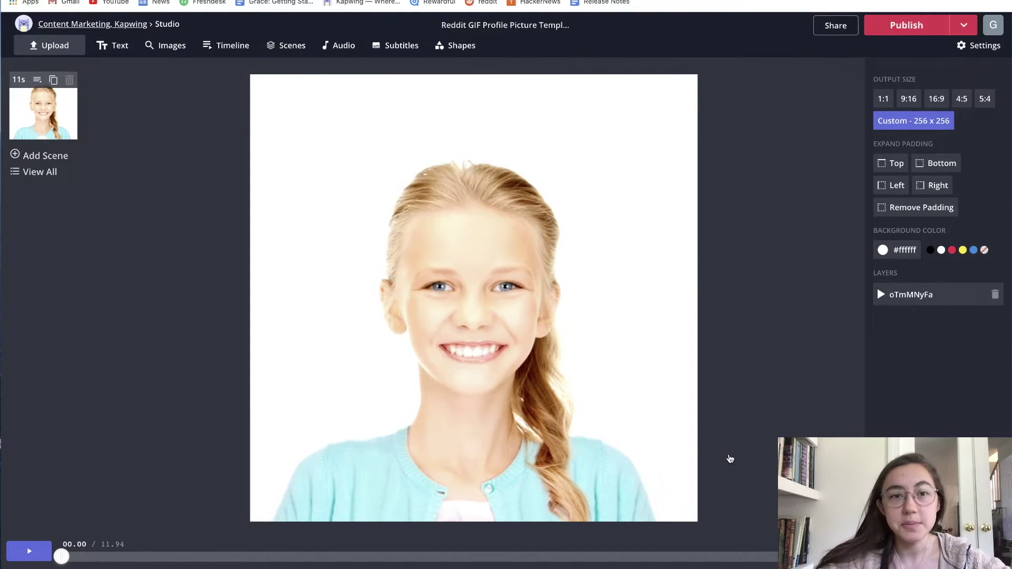
{"action": "left_click", "coordinate": [585, 456]}
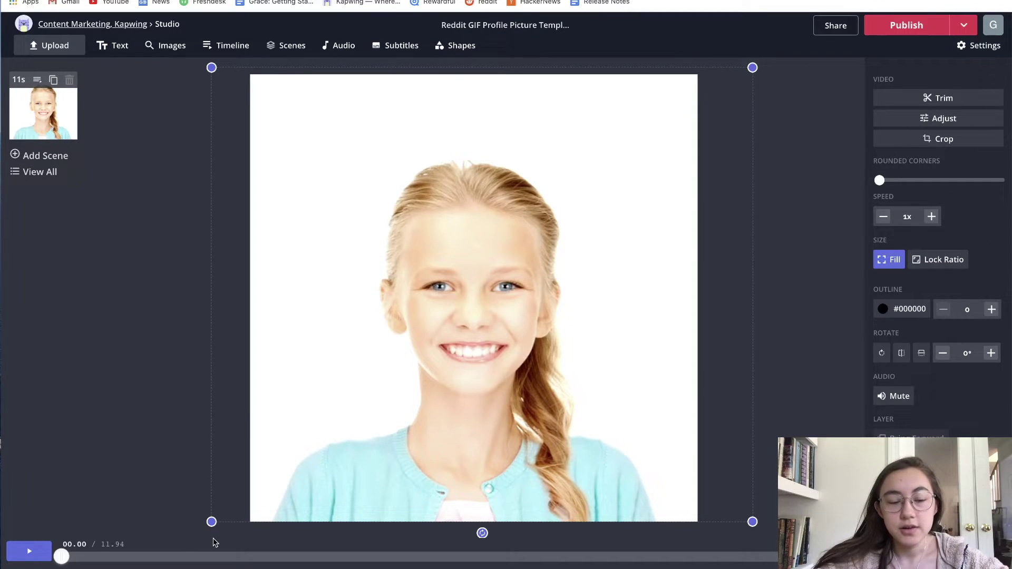
Step: Scrub through the clip, then raise its speed to 4x, shortening it to 2.99 s
{"action": "left_click_drag", "start_coordinate": [87, 556], "coordinate": [157, 557]}
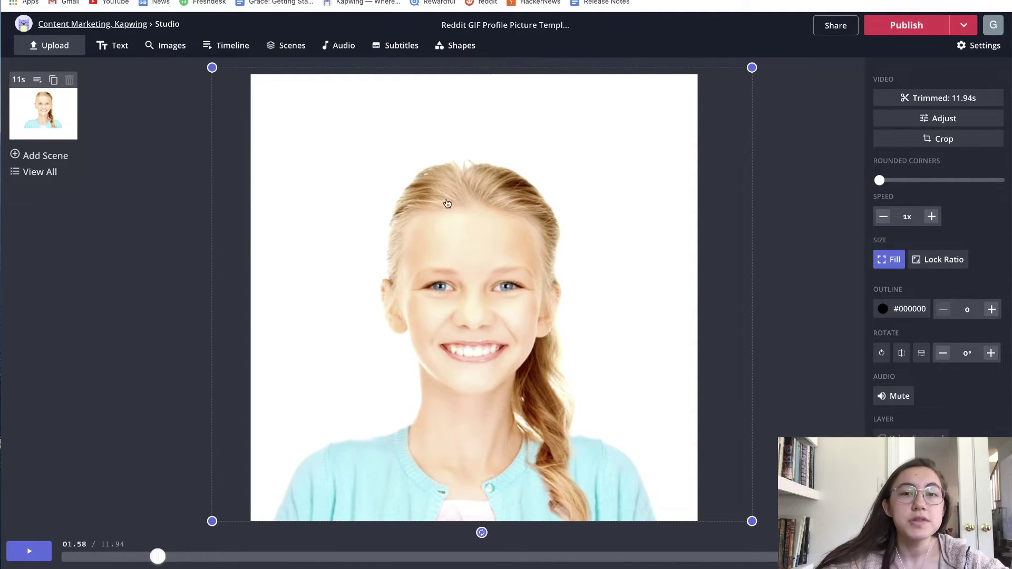
{"action": "left_click_drag", "start_coordinate": [157, 556], "coordinate": [270, 557]}
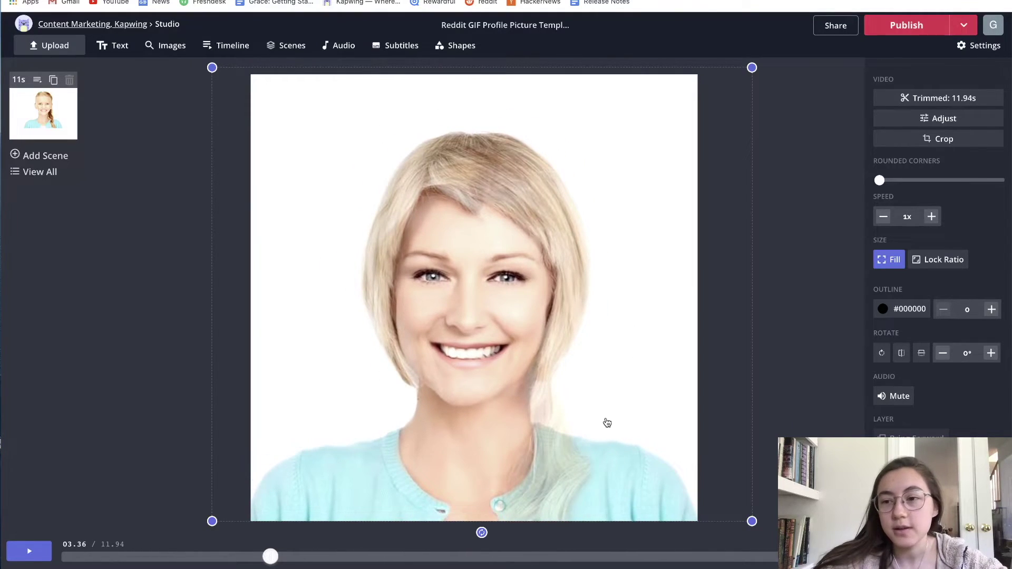
{"action": "left_click", "coordinate": [932, 216]}
{"action": "left_click", "coordinate": [931, 216]}
{"action": "left_click", "coordinate": [931, 217]}
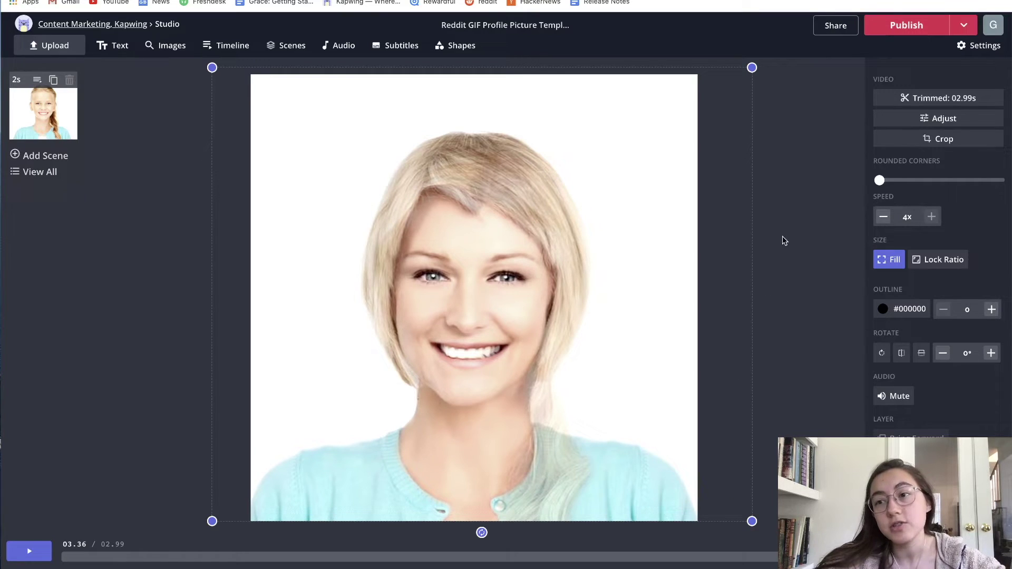
Step: Trim the sped-up clip to 0.54–1.49 s in the trim editor and confirm
{"action": "left_click", "coordinate": [891, 99]}
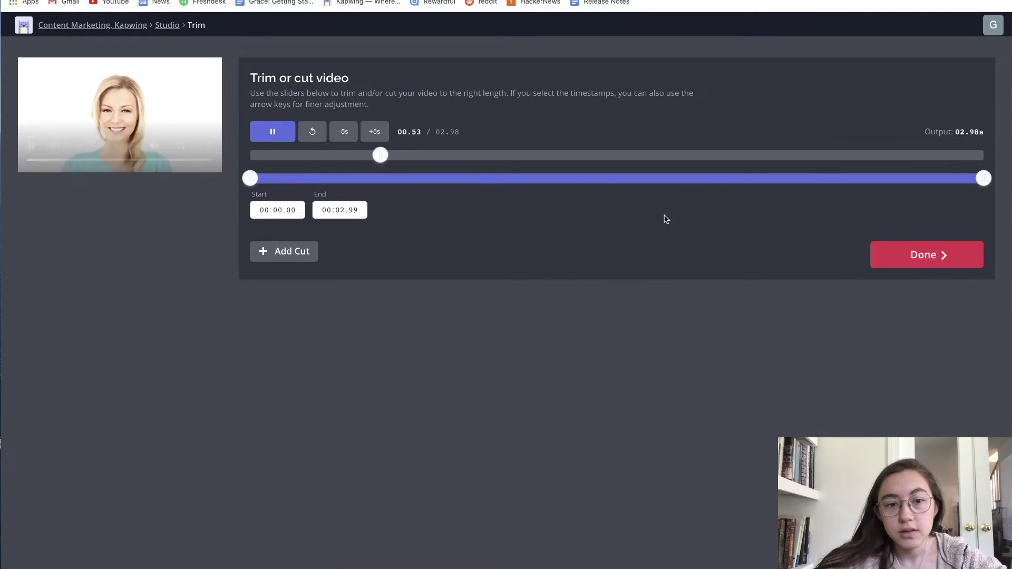
{"action": "left_click", "coordinate": [248, 132]}
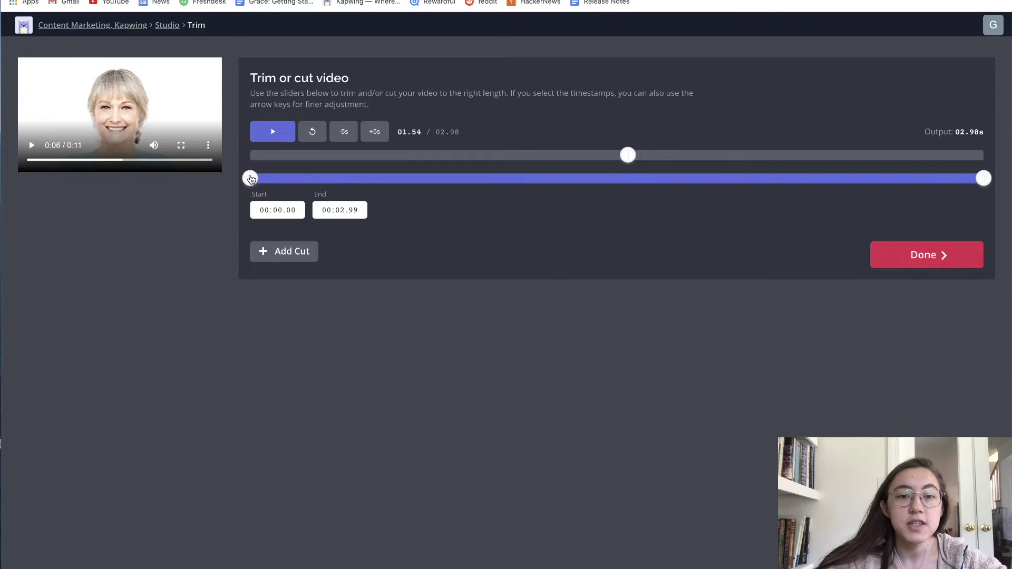
{"action": "left_click_drag", "start_coordinate": [251, 181], "coordinate": [383, 183]}
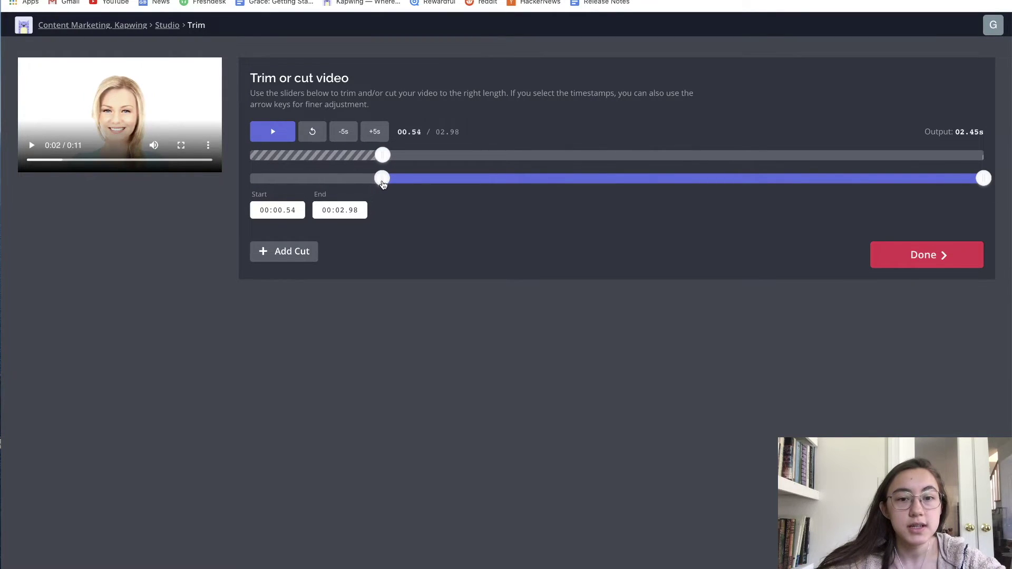
{"action": "left_click_drag", "start_coordinate": [984, 179], "coordinate": [820, 180]}
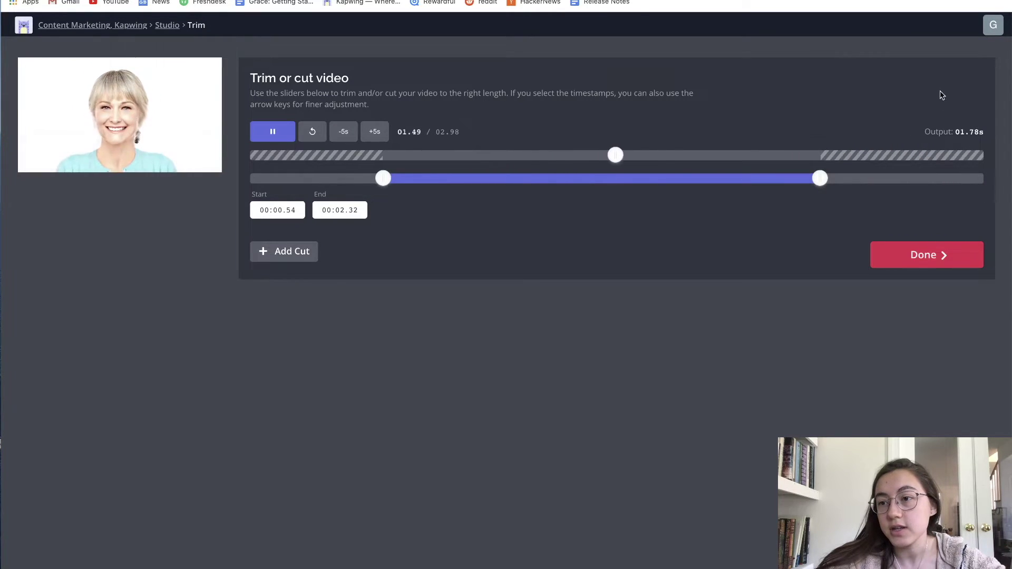
{"action": "left_click_drag", "start_coordinate": [820, 182], "coordinate": [613, 201]}
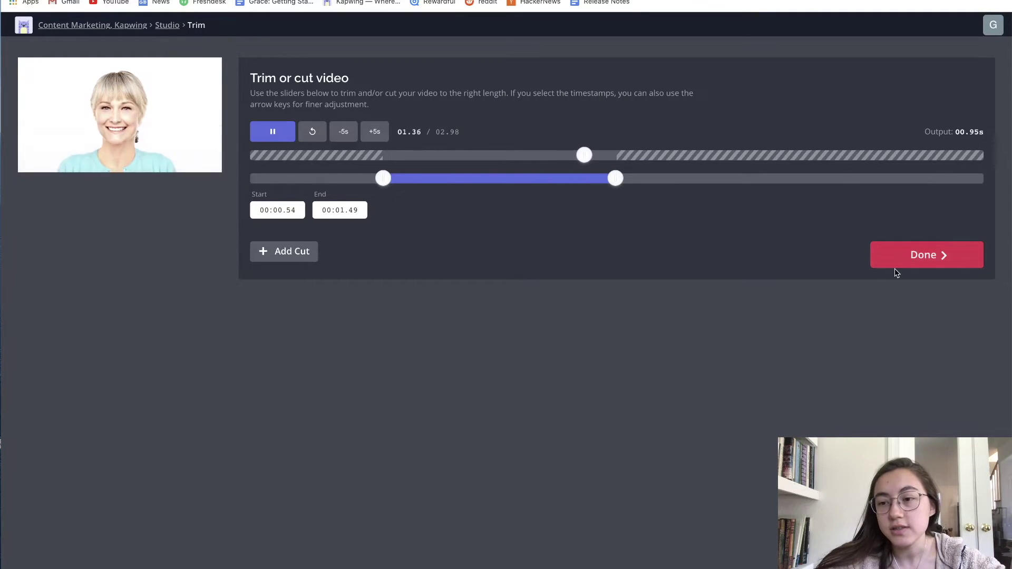
{"action": "left_click", "coordinate": [915, 255]}
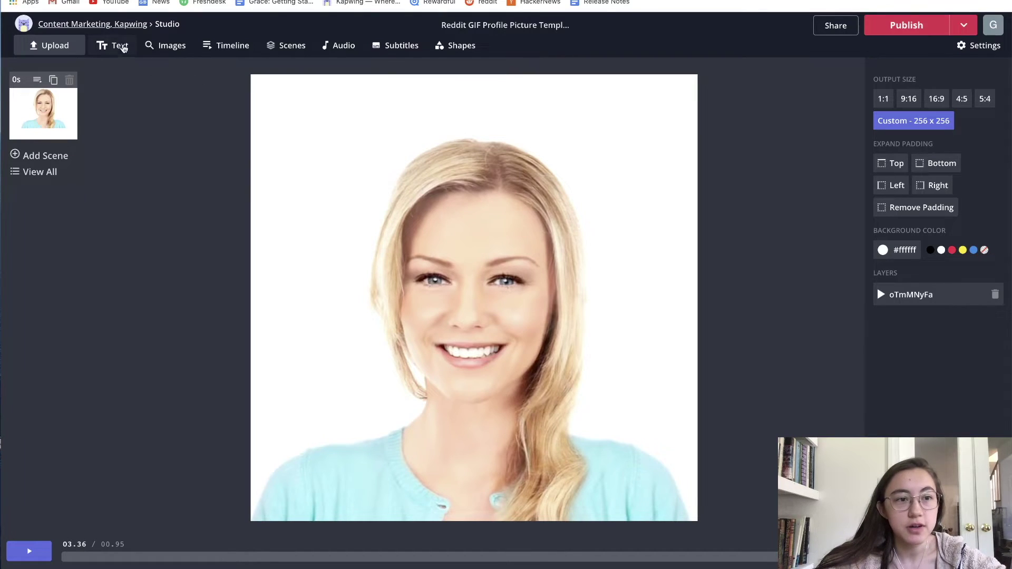
Step: Add a text box and move it to the upper-left of the picture
{"action": "left_click", "coordinate": [116, 47]}
{"action": "left_click_drag", "start_coordinate": [438, 147], "coordinate": [364, 130]}
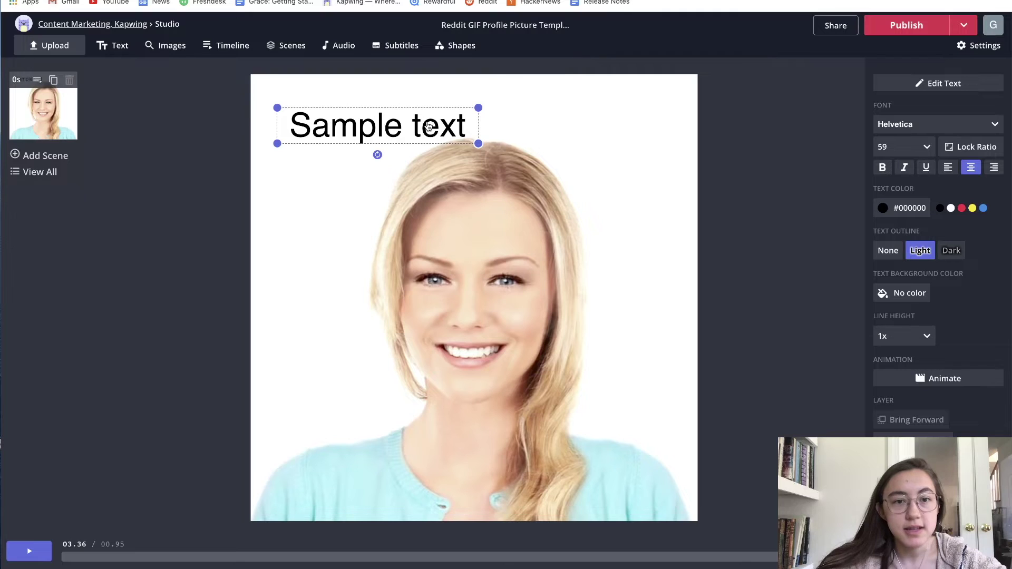
{"action": "left_click_drag", "start_coordinate": [429, 127], "coordinate": [423, 153]}
{"action": "left_click", "coordinate": [454, 46]}
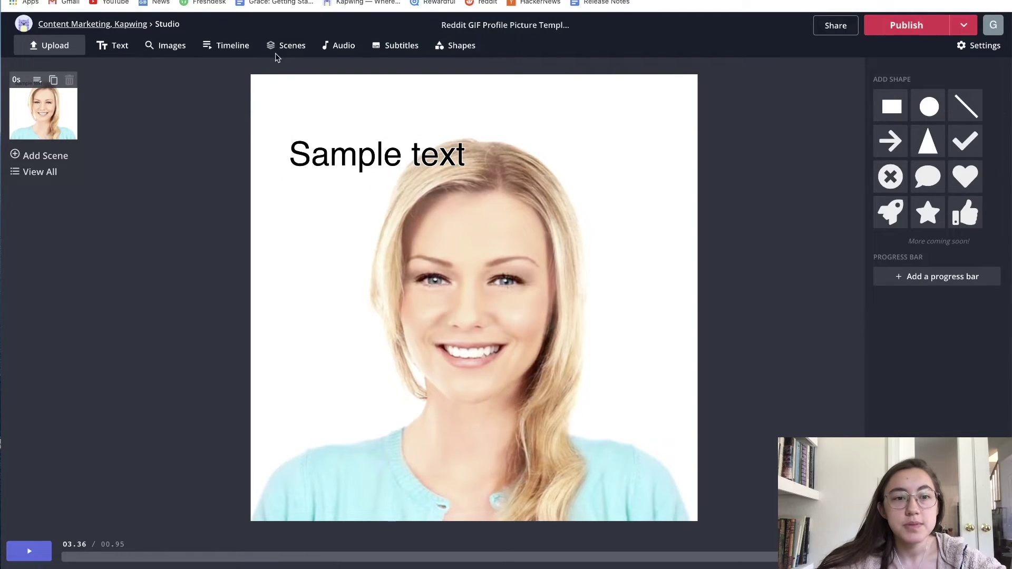
Step: Add the heart-eyes emoji from Images > Emojis and enlarge it over the face
{"action": "left_click", "coordinate": [170, 45]}
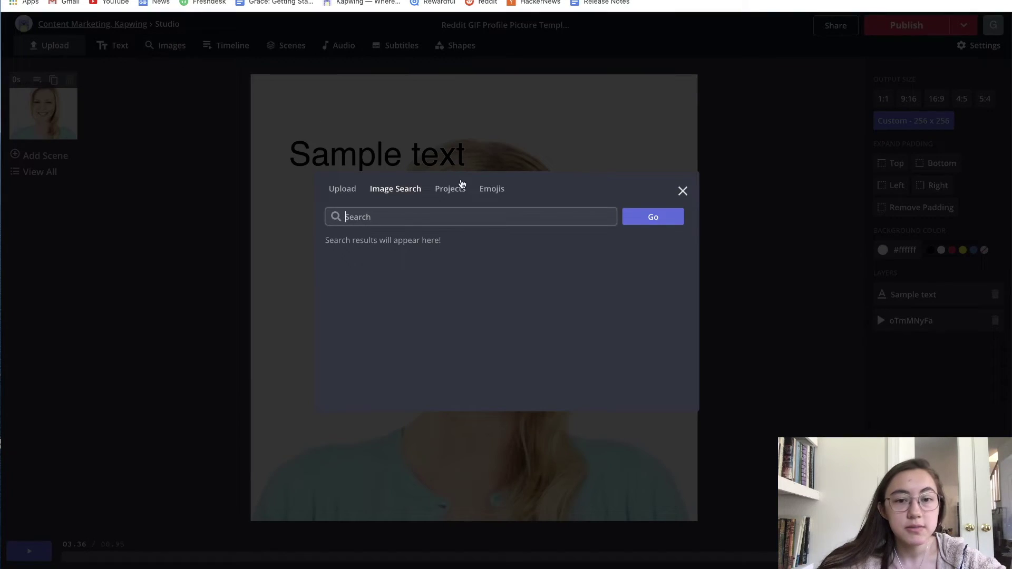
{"action": "left_click", "coordinate": [495, 193]}
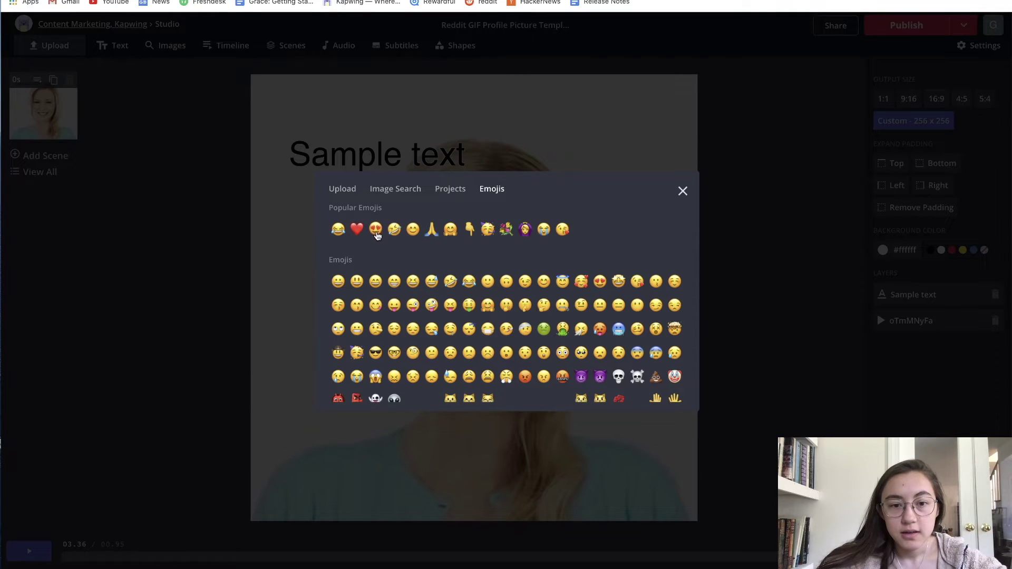
{"action": "left_click", "coordinate": [377, 232]}
{"action": "left_click_drag", "start_coordinate": [481, 312], "coordinate": [443, 234]}
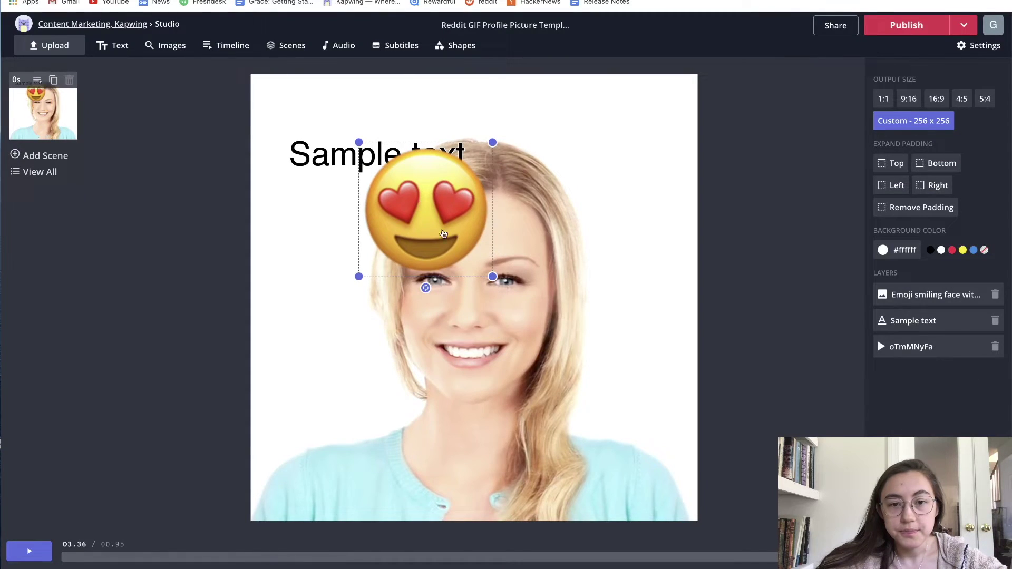
{"action": "left_click_drag", "start_coordinate": [492, 277], "coordinate": [625, 411]}
{"action": "mouse_move", "coordinate": [479, 314]}
{"action": "left_mouse_down"}
{"action": "mouse_move", "coordinate": [453, 309]}
{"action": "mouse_move", "coordinate": [462, 309]}
{"action": "left_mouse_up"}
Step: Delete the Sample text, place the sparkles emoji top-left, and duplicate it
{"action": "left_click", "coordinate": [342, 168]}
{"action": "key", "text": "Delete"}
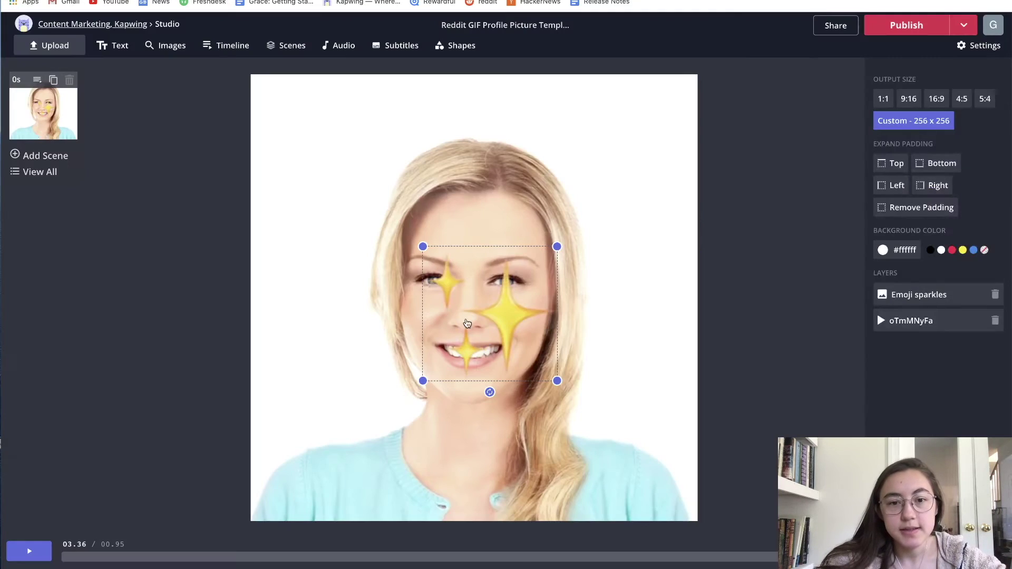
{"action": "left_click_drag", "start_coordinate": [469, 315], "coordinate": [324, 167]}
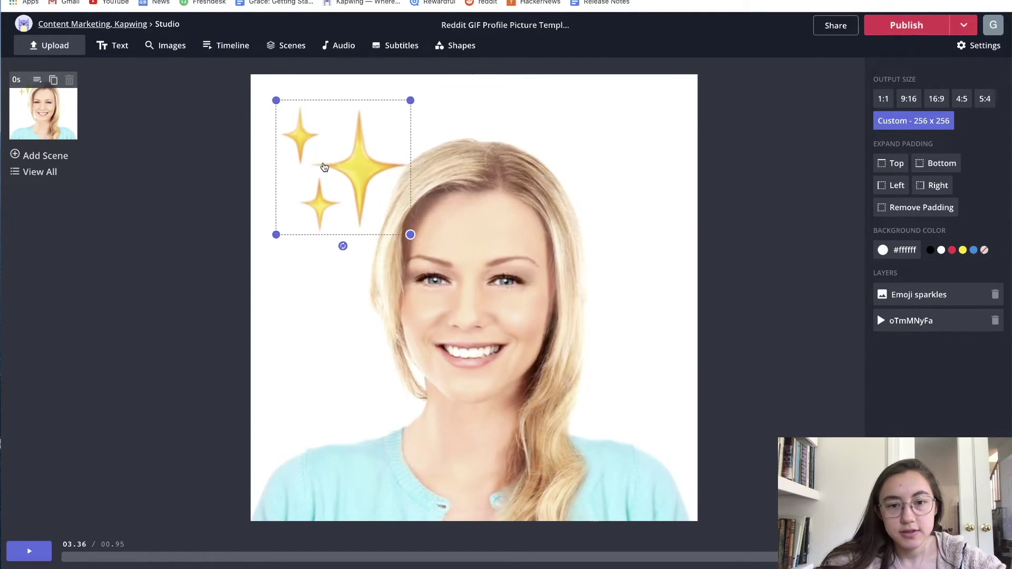
{"action": "left_click", "coordinate": [908, 515]}
Step: Move the sparkles emoji copy onto the face, then publish and download the GIF
{"action": "left_click_drag", "start_coordinate": [576, 294], "coordinate": [615, 361]}
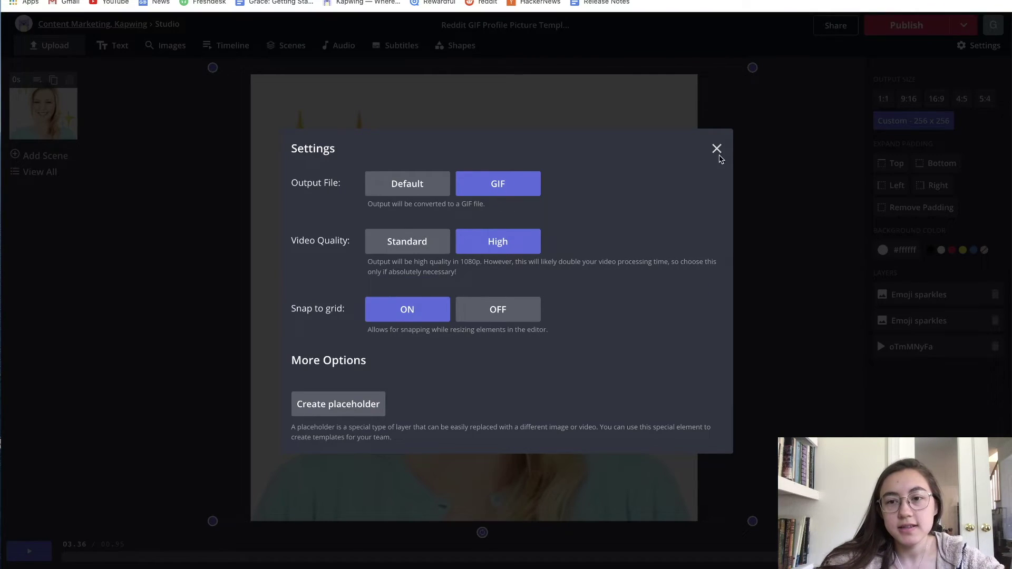
{"action": "left_click", "coordinate": [717, 149]}
{"action": "left_click", "coordinate": [804, 266]}
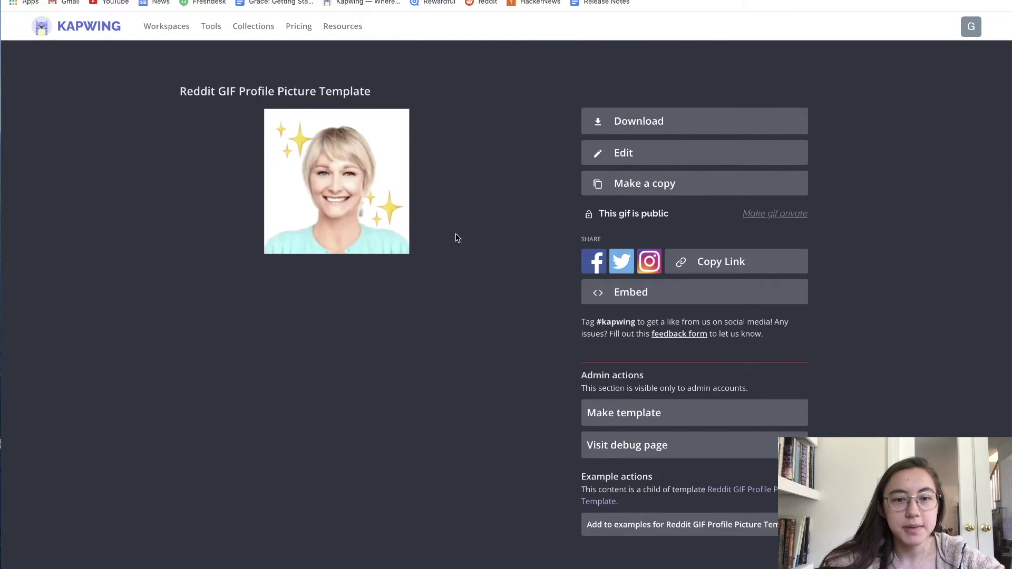
{"action": "left_click", "coordinate": [689, 129]}
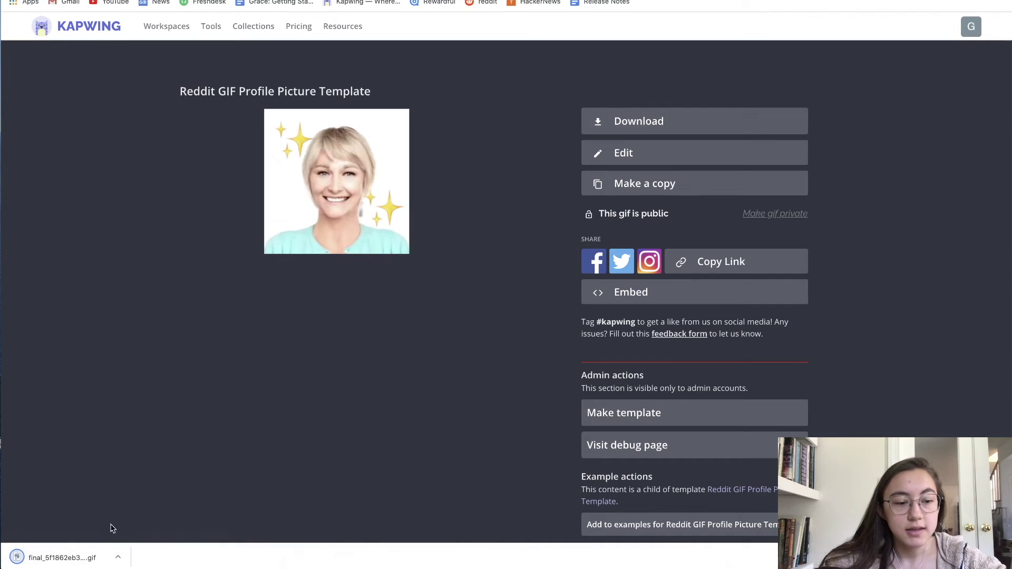
{"action": "left_click", "coordinate": [306, 558]}
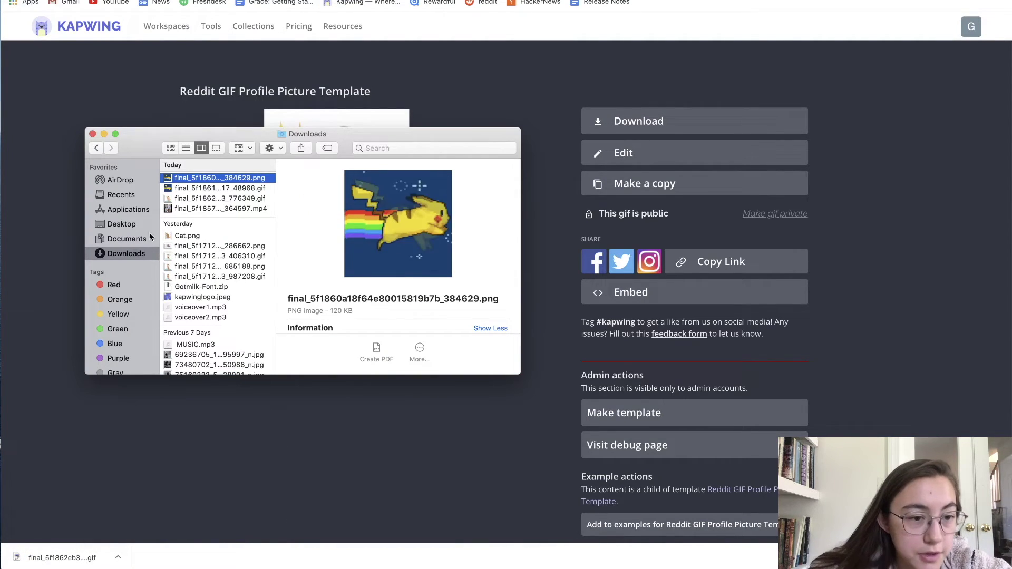
Step: Select the downloaded sparkle GIF in Downloads and check its 477 KB file size
{"action": "left_click", "coordinate": [190, 198]}
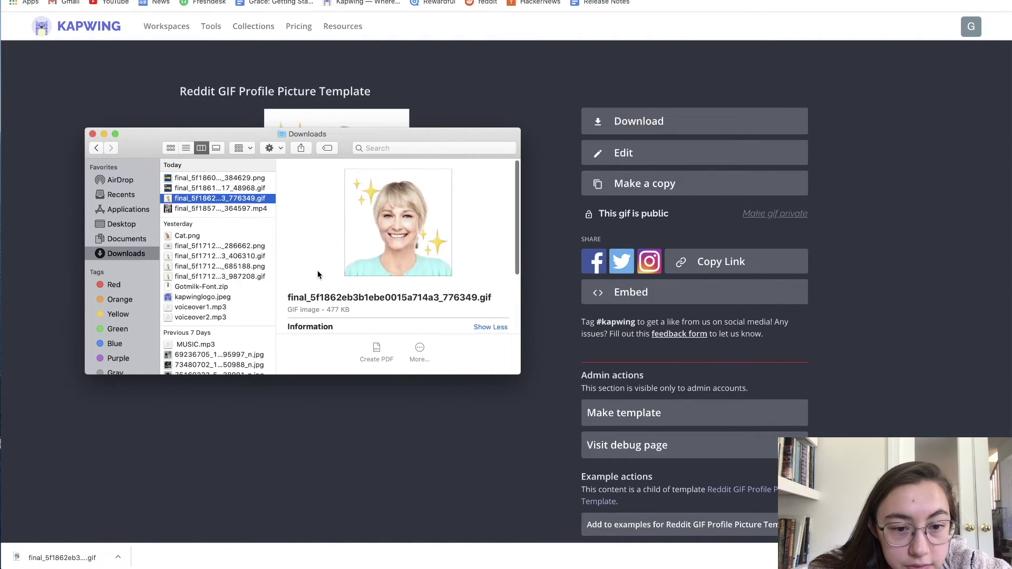
{"action": "scroll", "coordinate": [319, 271], "scroll_direction": "down", "scroll_amount": 3}
{"action": "scroll", "coordinate": [318, 264], "scroll_direction": "up", "scroll_amount": 3}
{"action": "left_click_drag", "start_coordinate": [324, 309], "coordinate": [350, 310]}
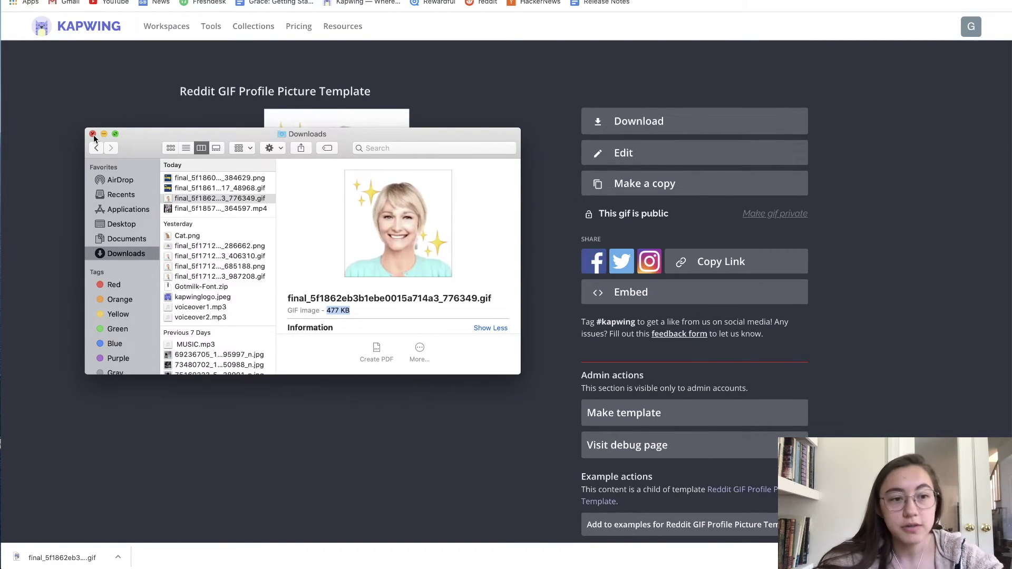
Step: Change the sparkle GIF's extension from .gif to .png, keeping .png, and close Downloads
{"action": "left_click", "coordinate": [206, 199]}
{"action": "left_click", "coordinate": [205, 201]}
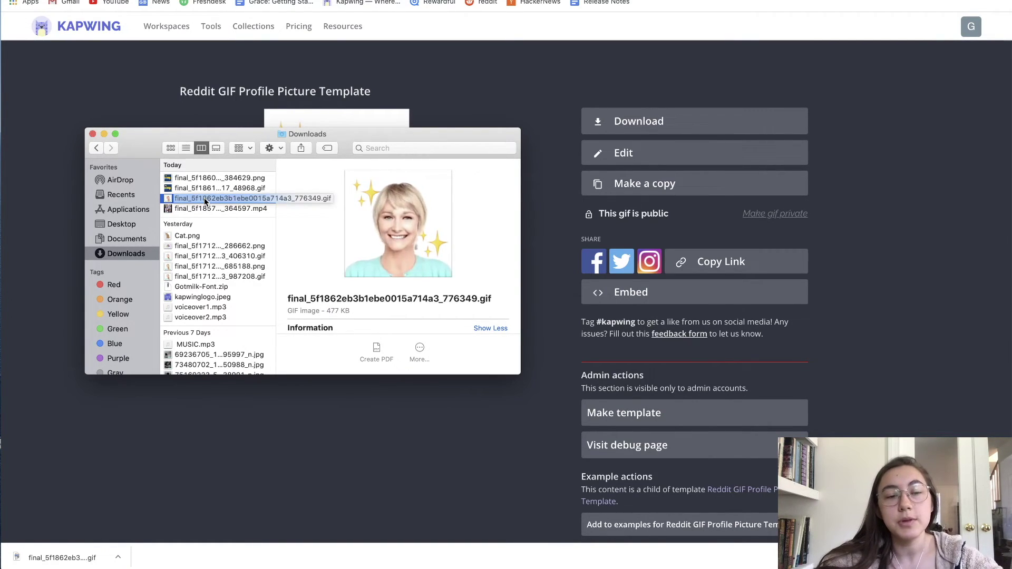
{"action": "key", "text": "Return"}
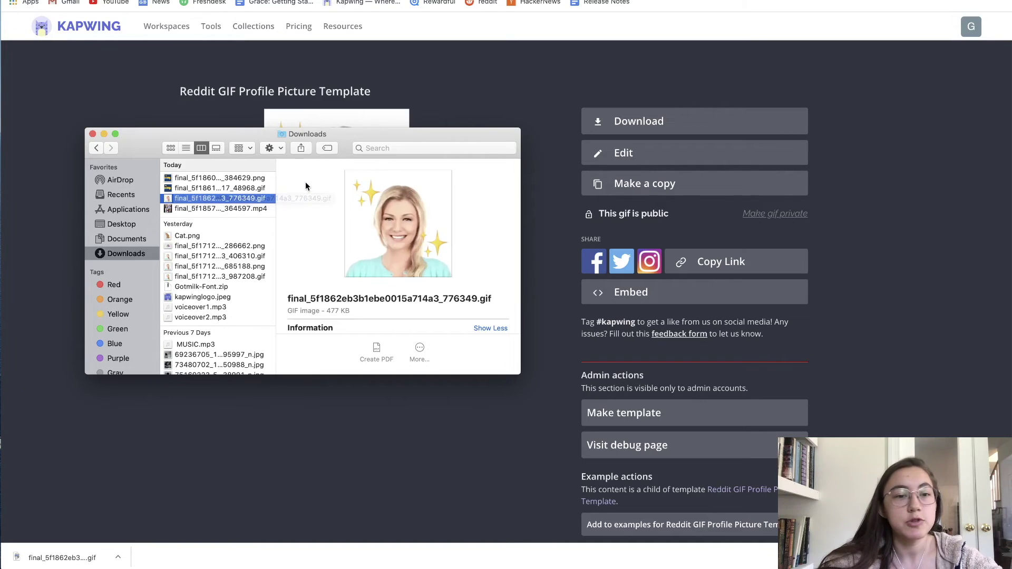
{"action": "left_click", "coordinate": [251, 200]}
{"action": "key", "text": "BackSpace"}
{"action": "key", "text": "BackSpace"}
{"action": "key", "text": "BackSpace"}
{"action": "type", "text": "png"}
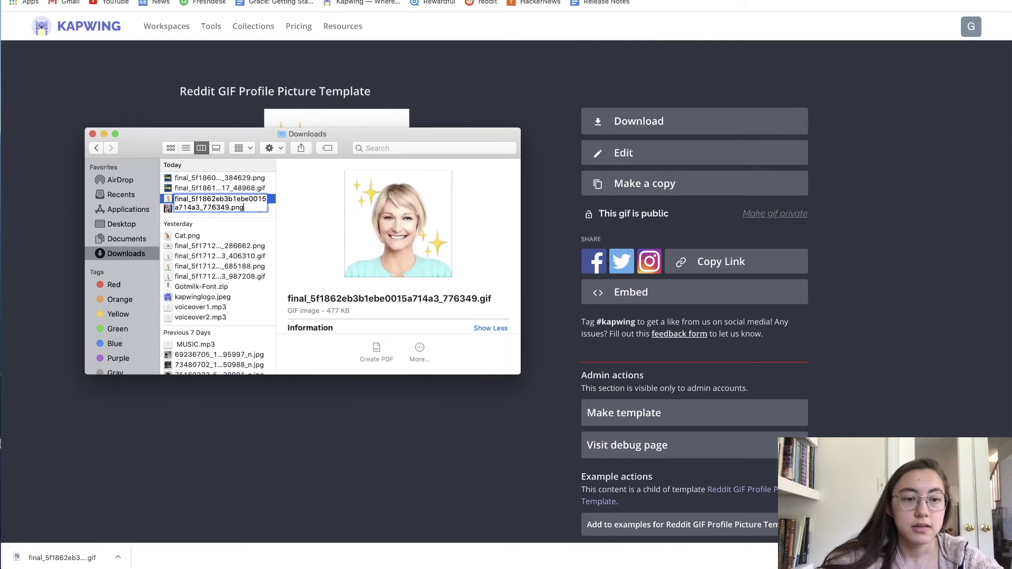
{"action": "key", "text": "Return"}
{"action": "left_click", "coordinate": [537, 155]}
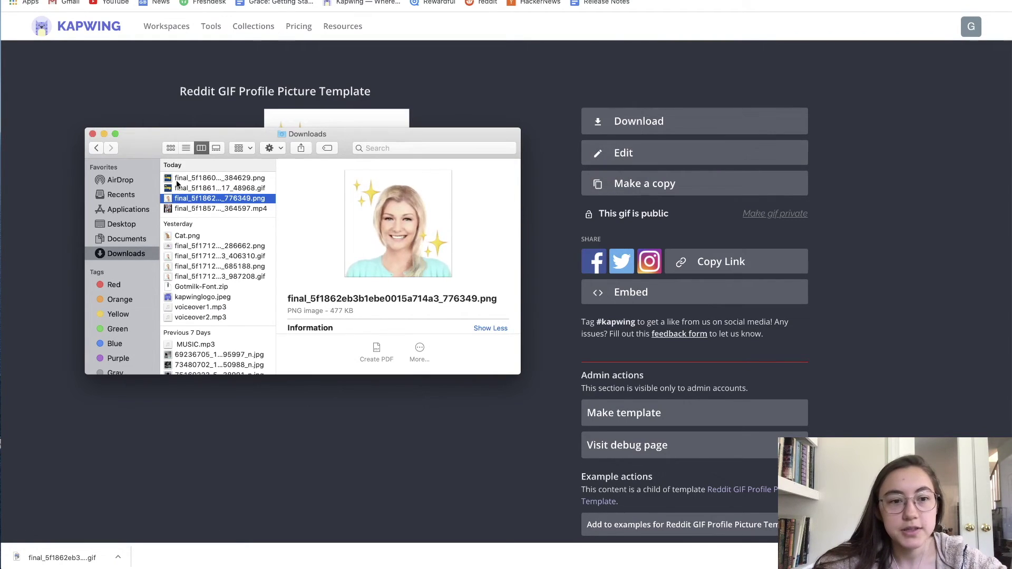
{"action": "left_click", "coordinate": [92, 134]}
{"action": "key", "text": "ctrl+Tab"}
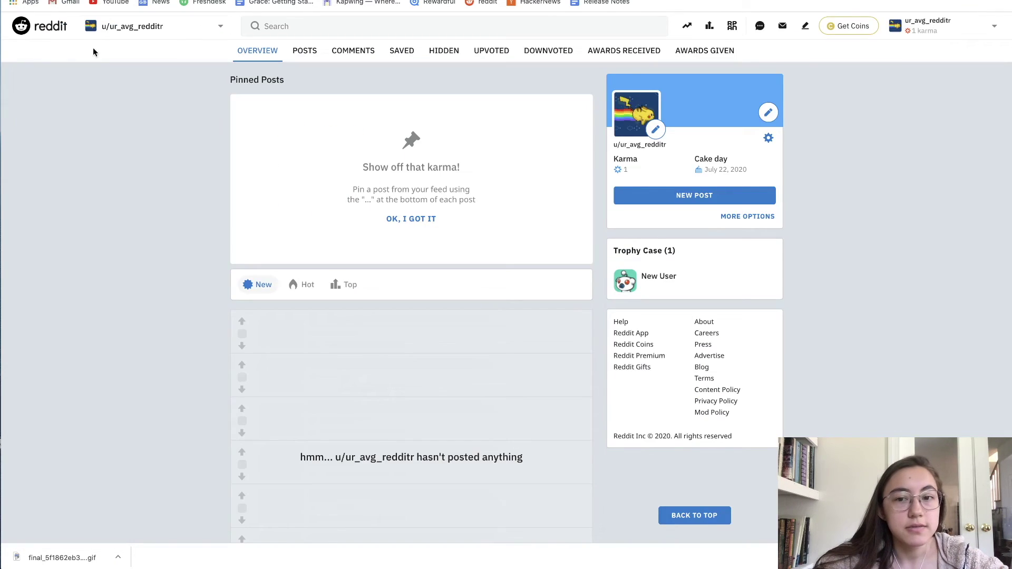
Step: Upload the renamed _776349.png from Downloads as the Reddit profile avatar
{"action": "left_click", "coordinate": [656, 132]}
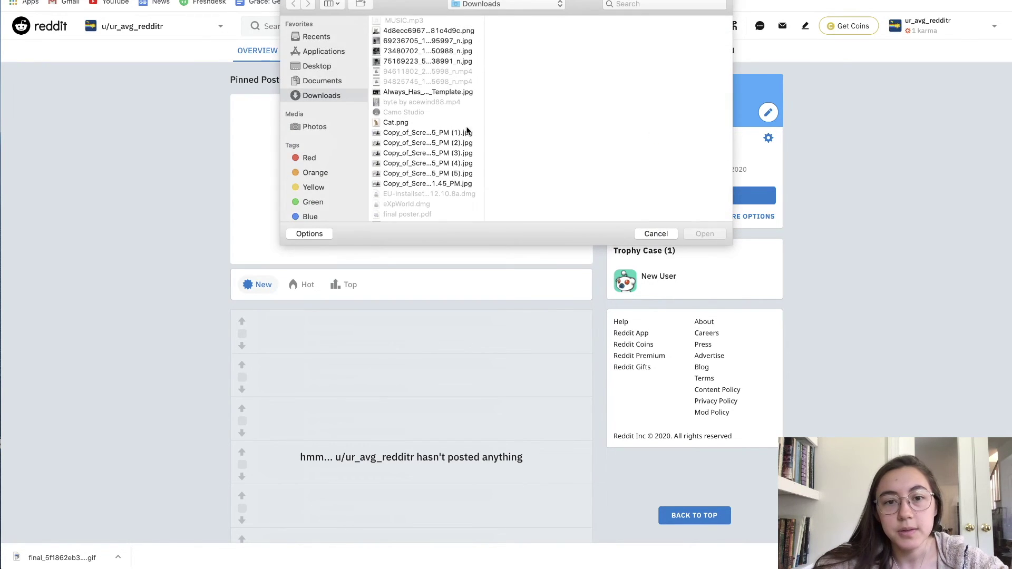
{"action": "scroll", "coordinate": [424, 117], "scroll_direction": "down", "scroll_amount": 5}
{"action": "left_click", "coordinate": [428, 164]}
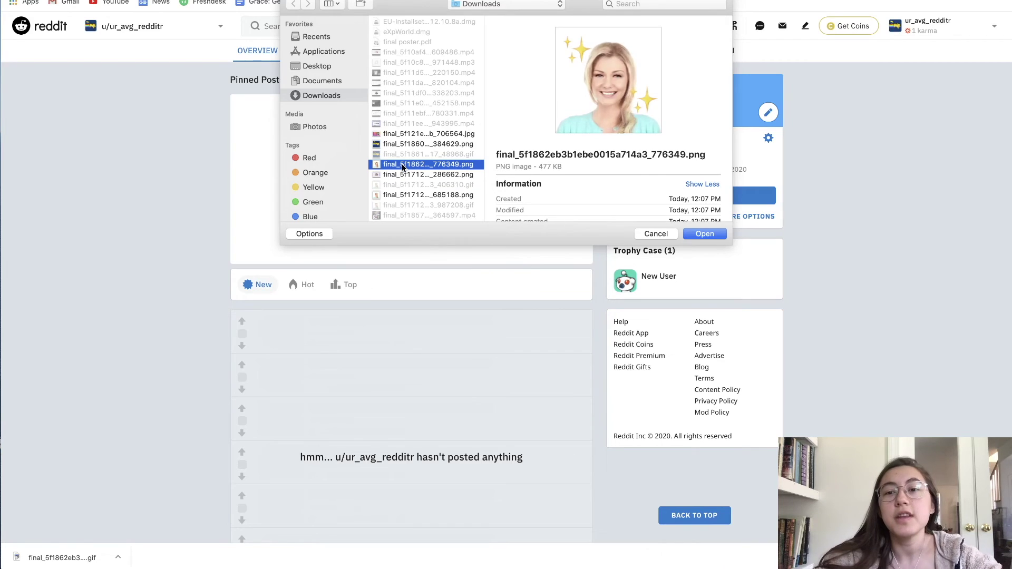
{"action": "key", "text": "Return"}
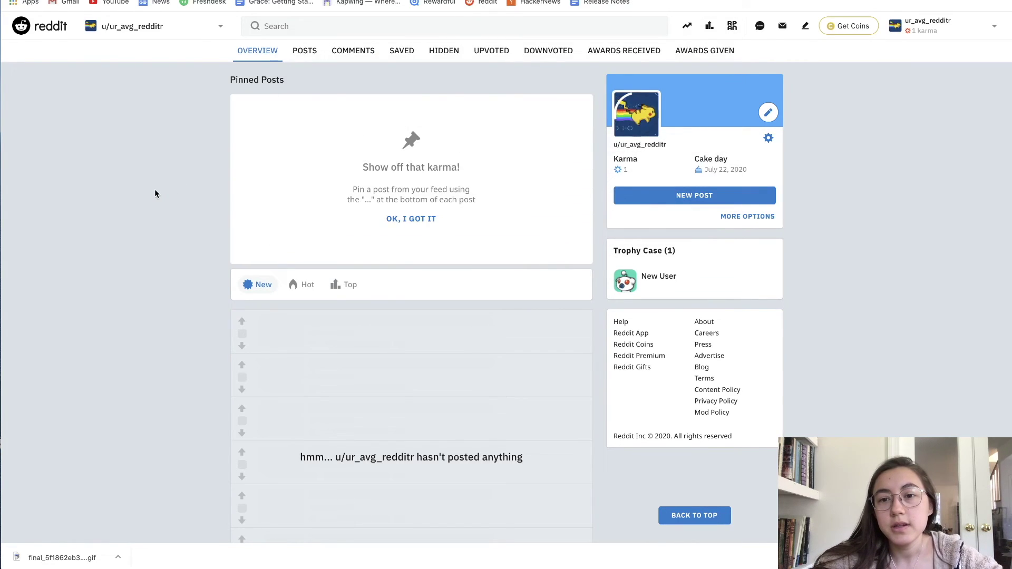